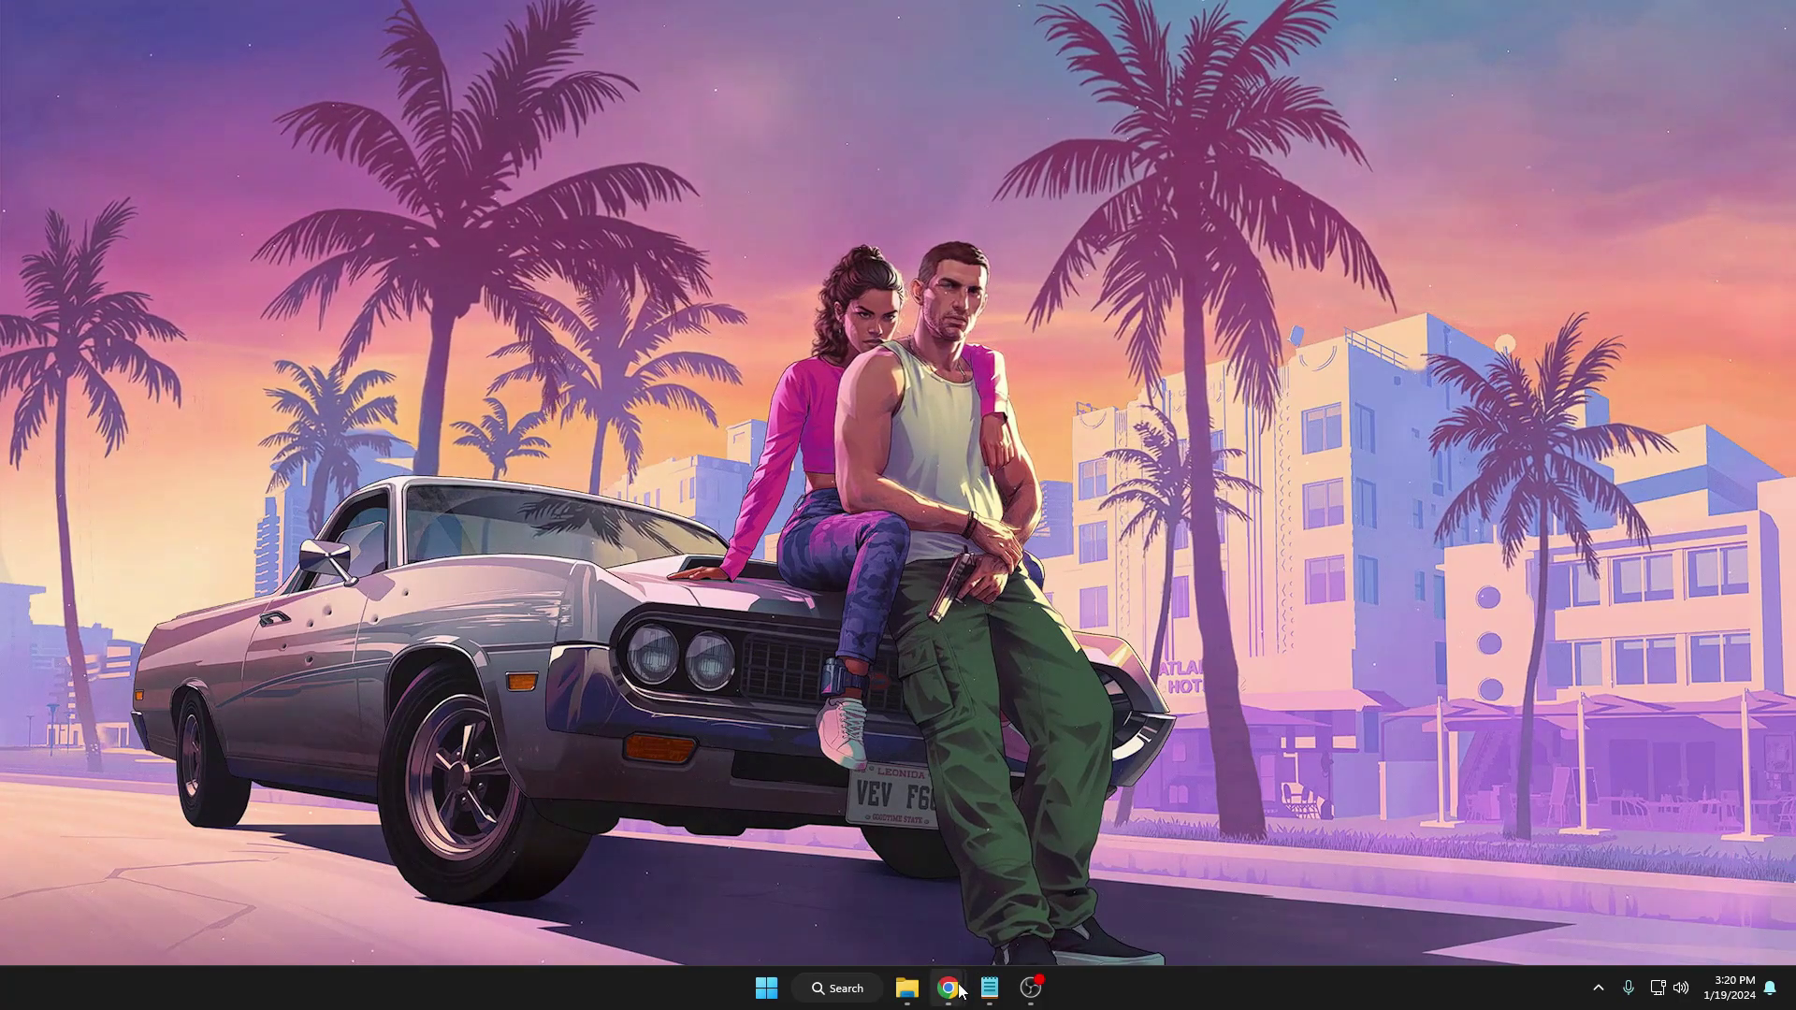
Bring up the sqrx.com site in Chrome and open SquareX's Chrome Web Store listing.
mouse_move(948, 987)
left_click(1054, 889)
scroll(439, 299, "up", 1)
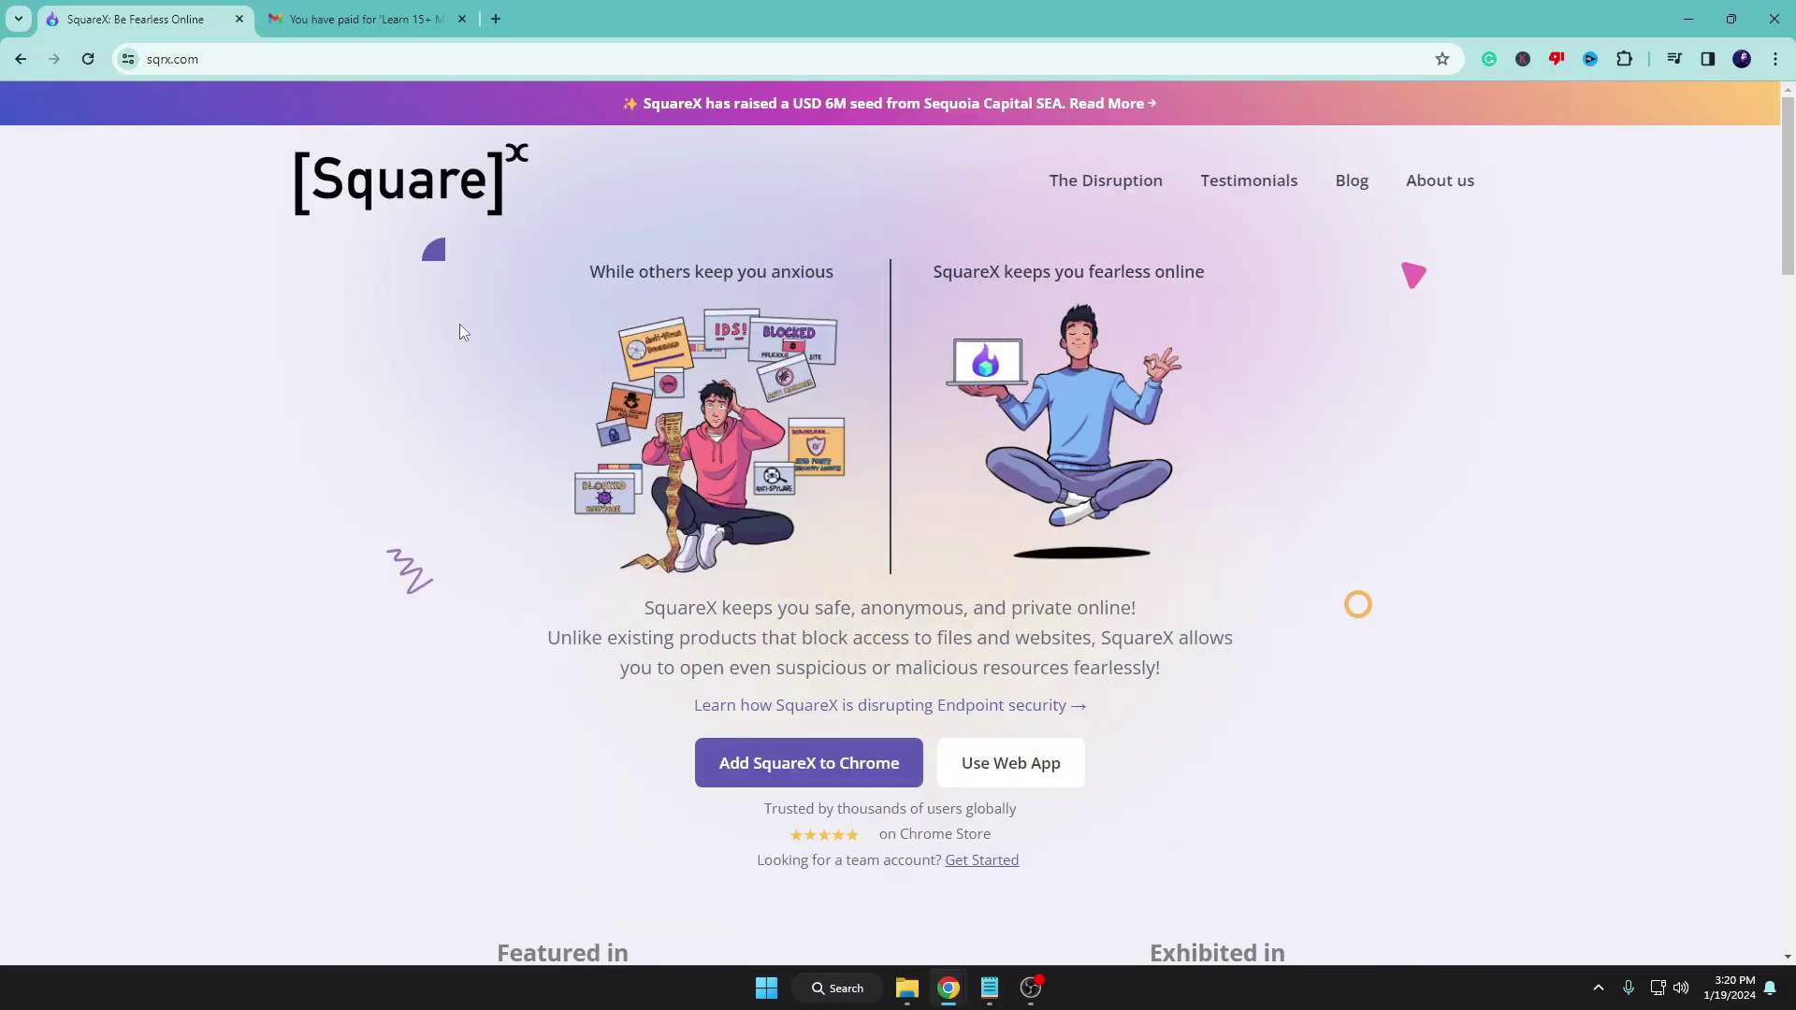
scroll(574, 403, "down", 1)
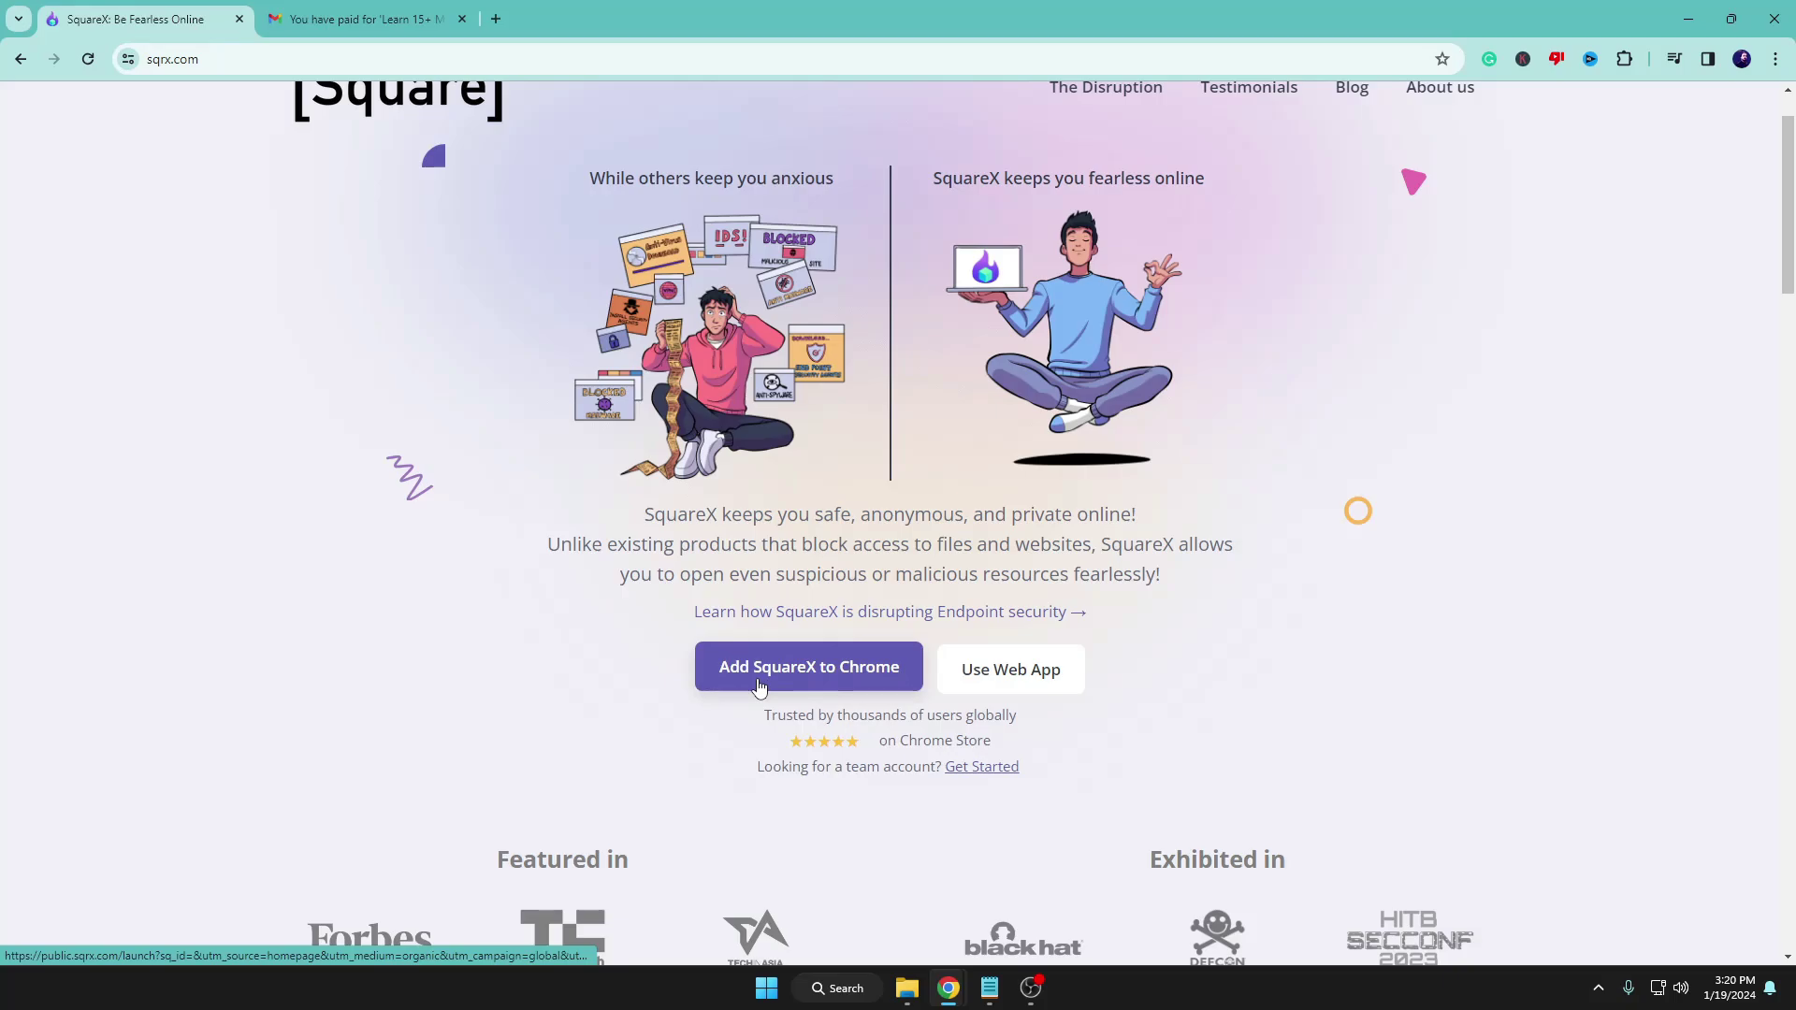
left_click(856, 675)
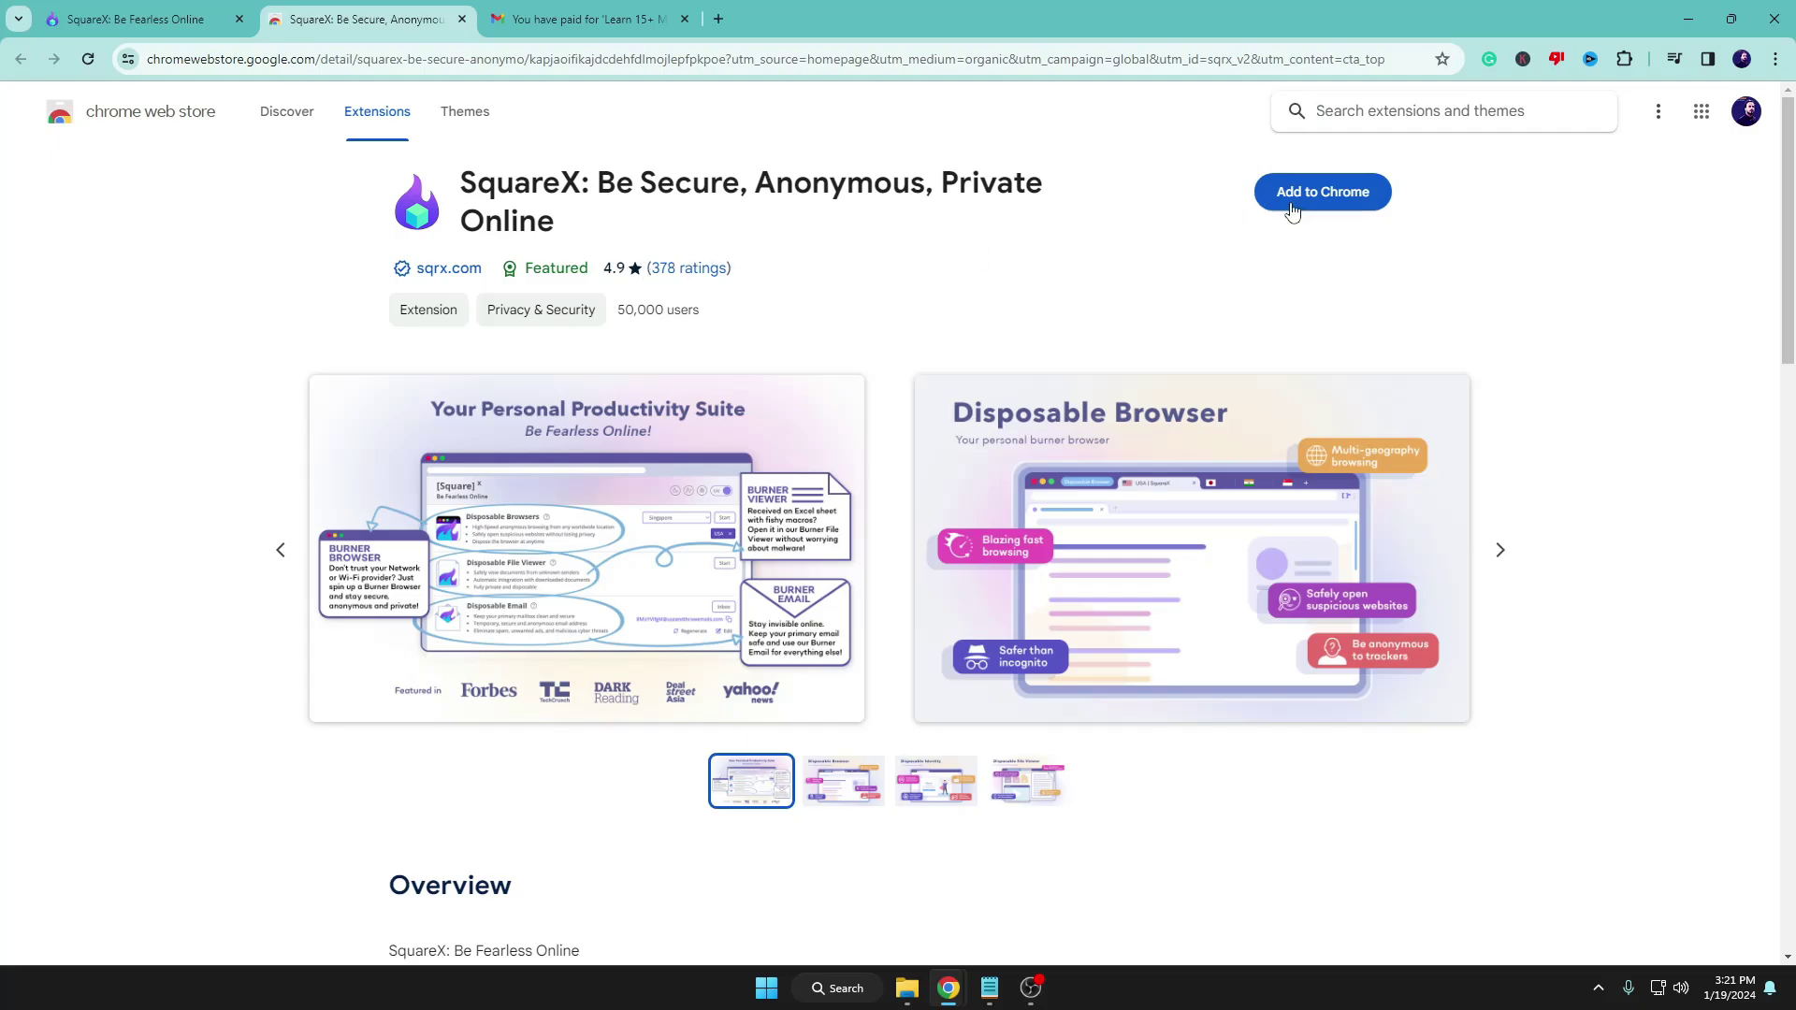
Add the SquareX extension to Chrome and confirm the installation.
left_click(1322, 204)
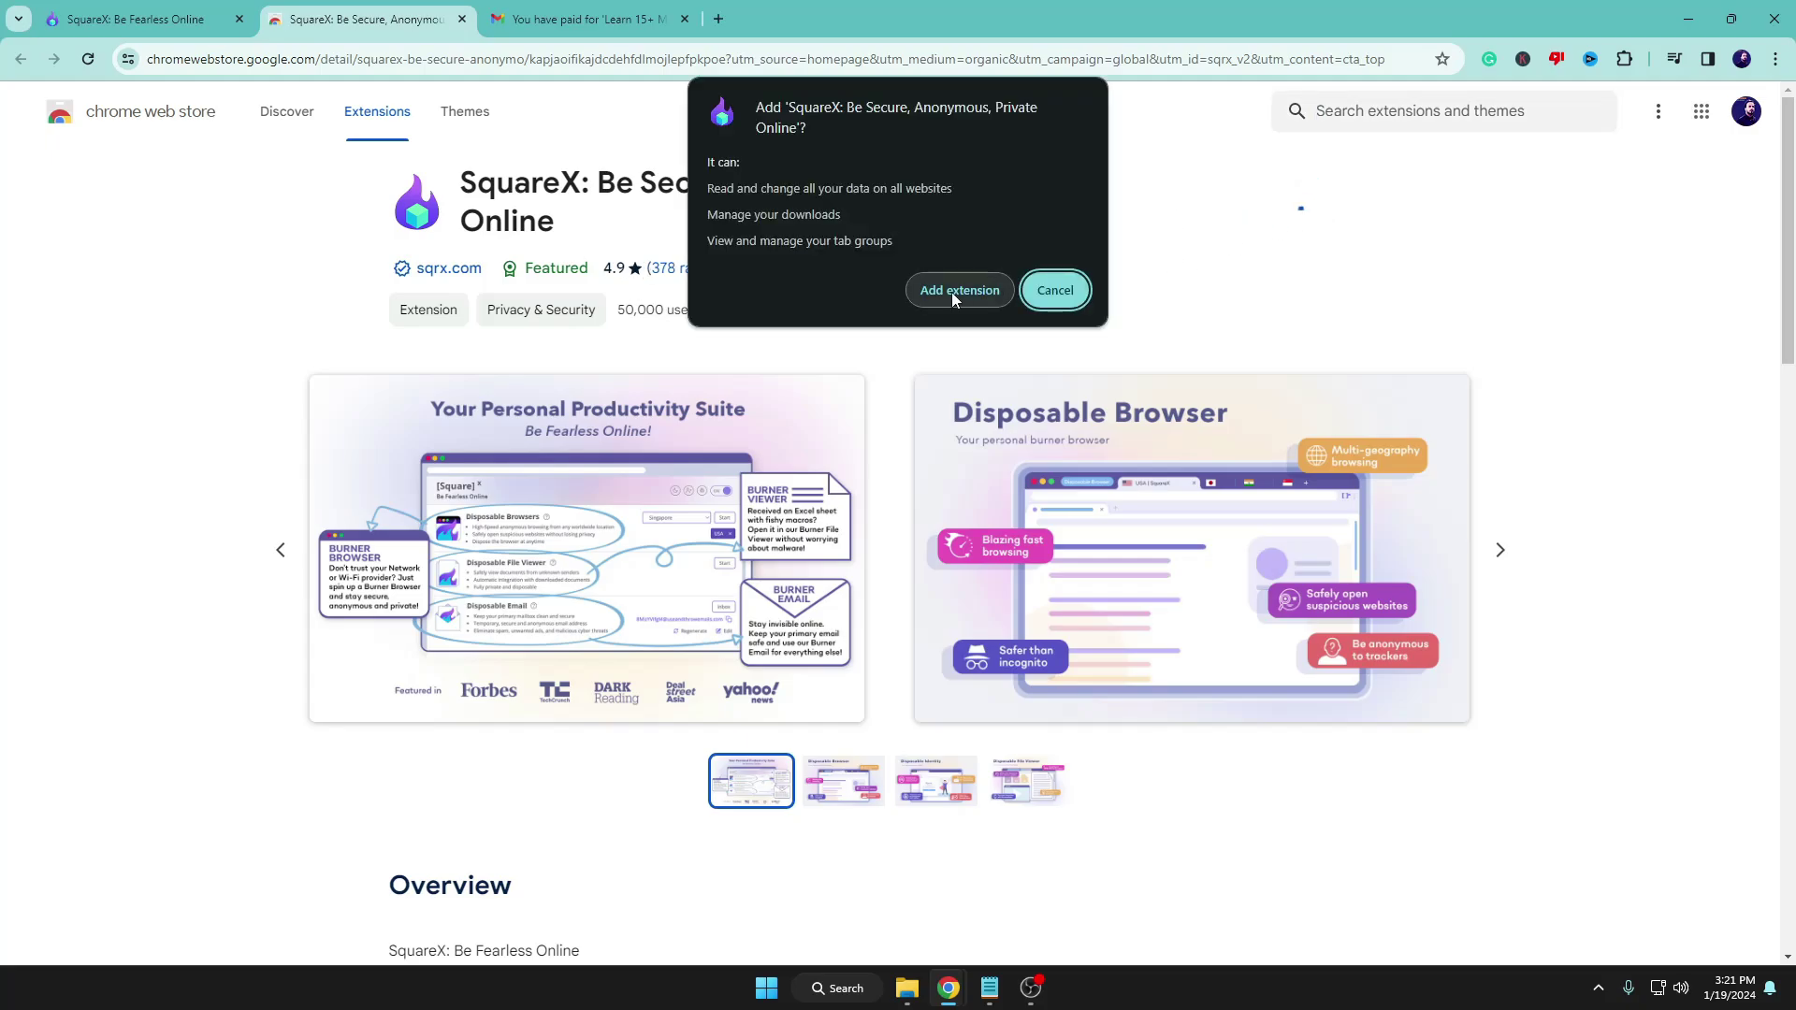
left_click(958, 292)
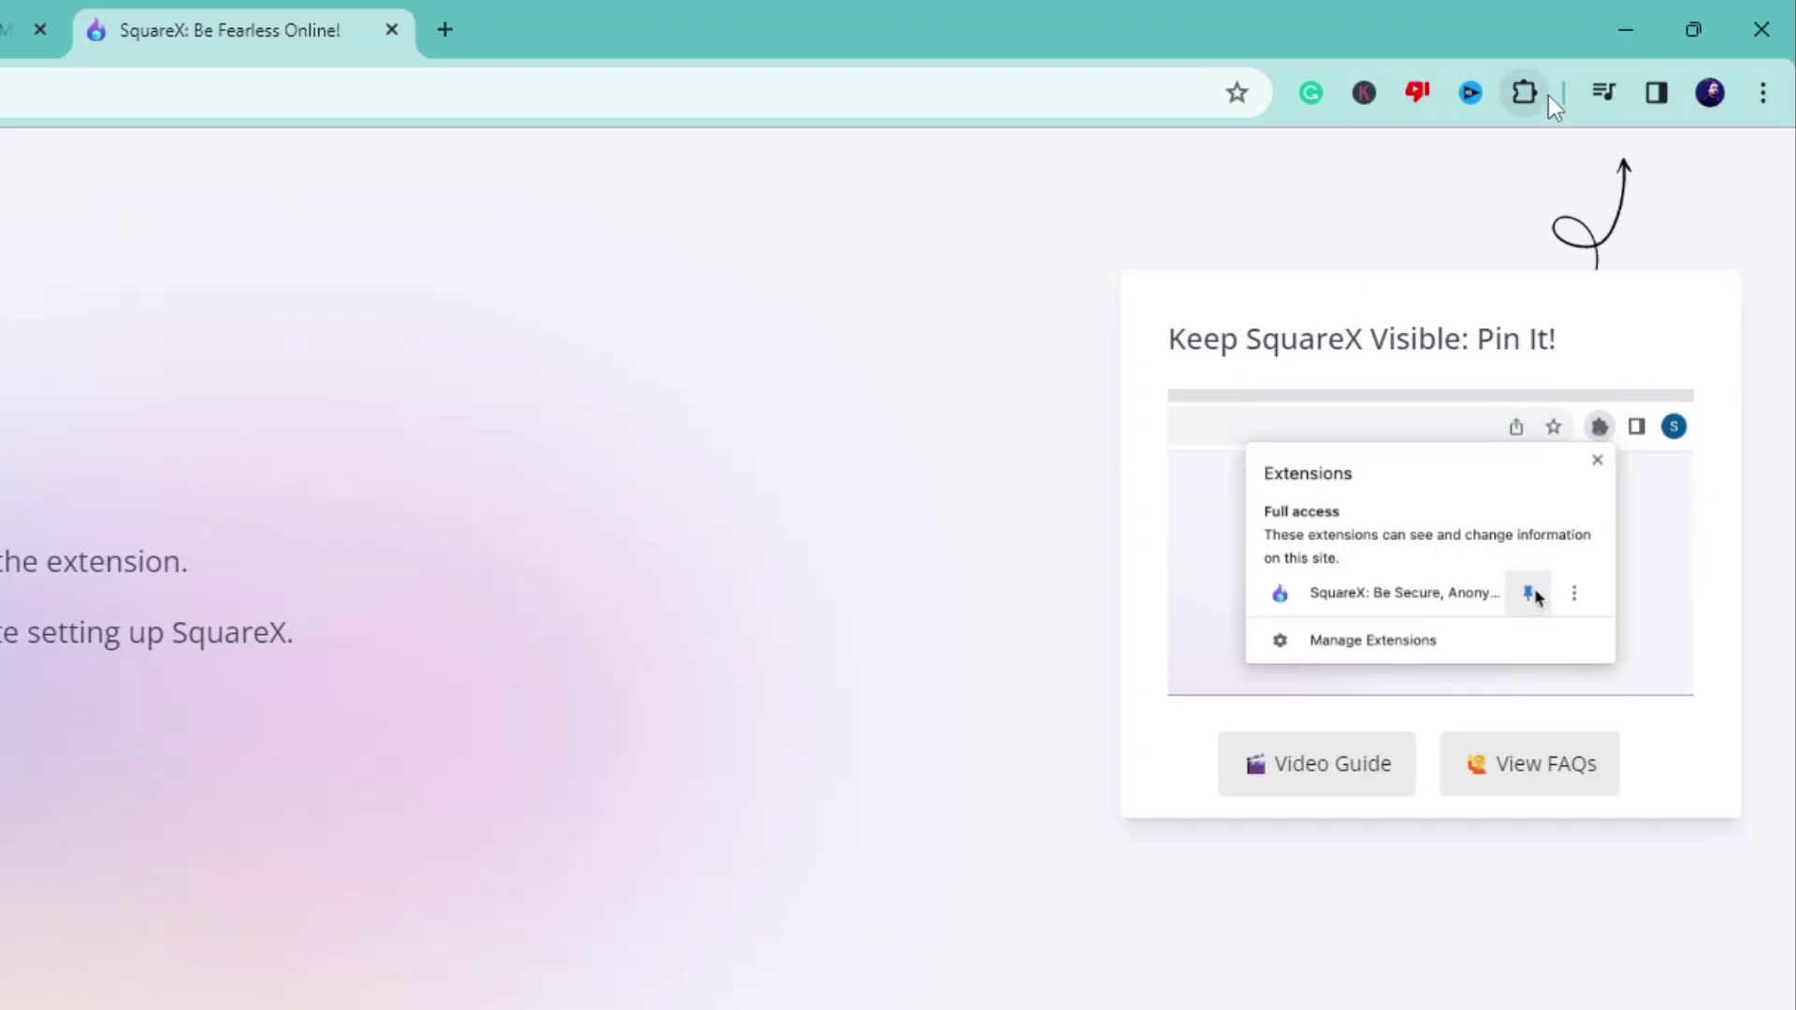
Pin SquareX to the toolbar and choose Get Started in its panel.
left_click(1532, 97)
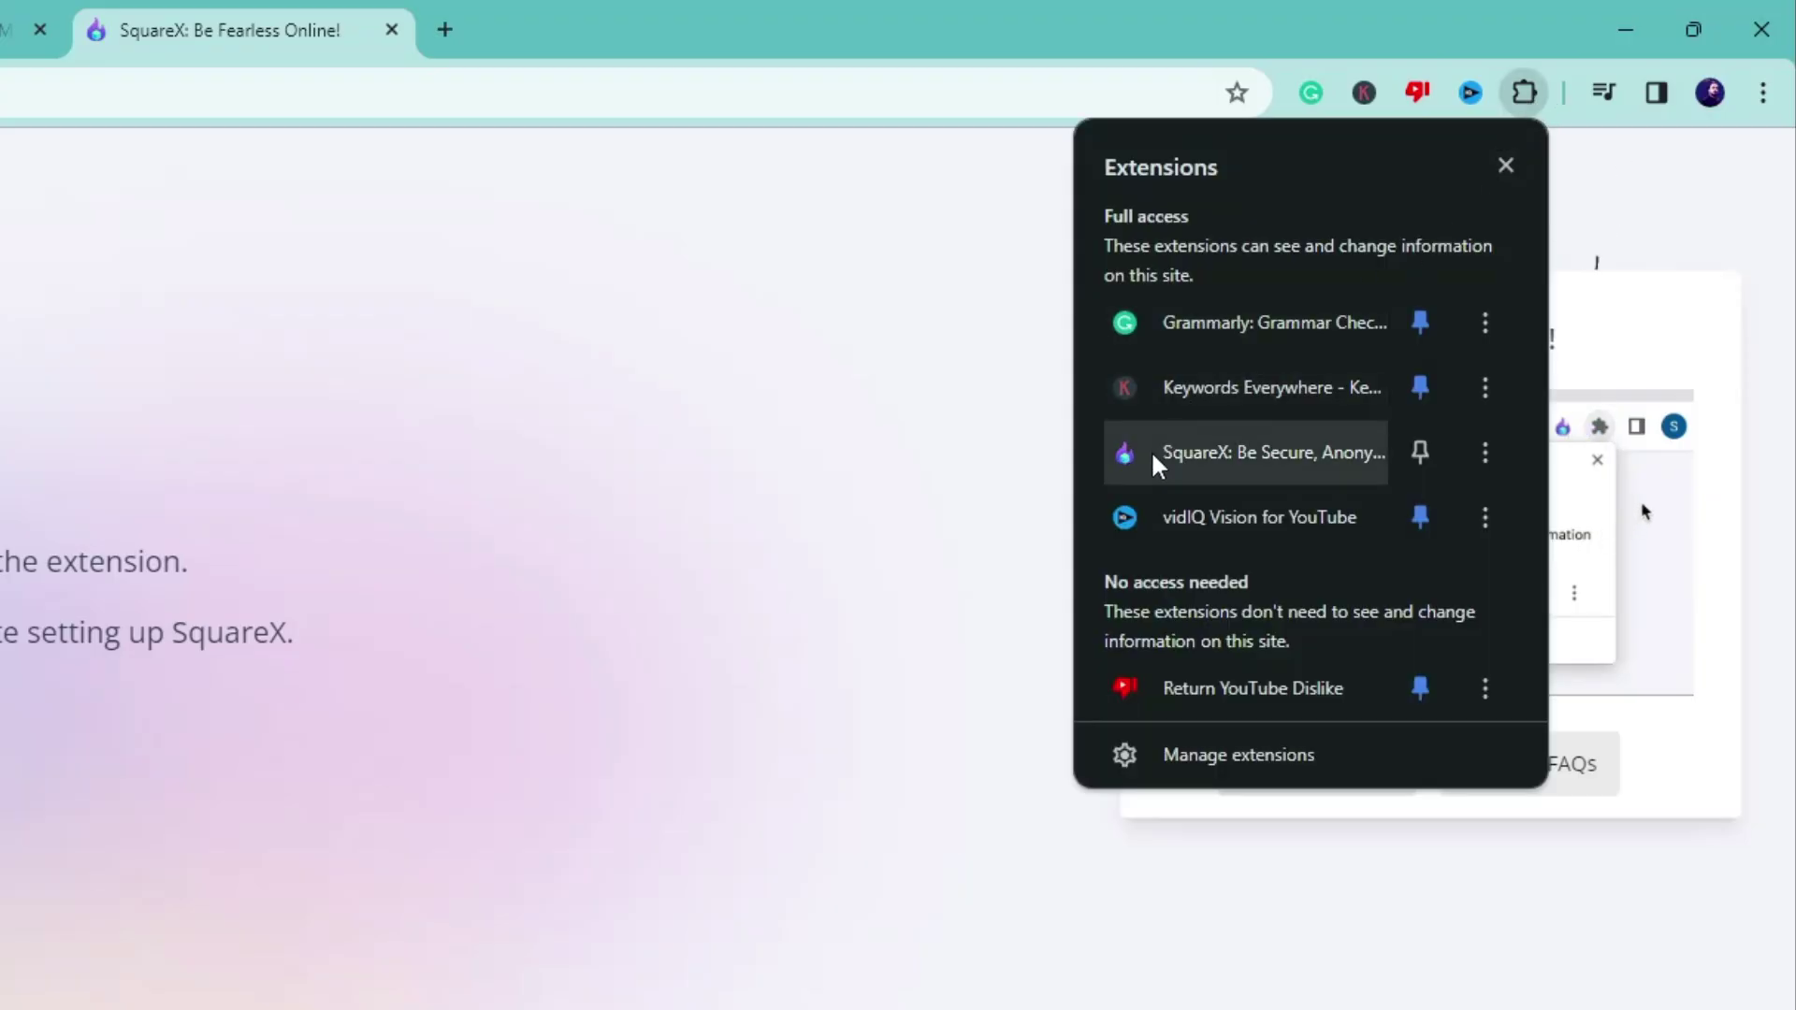
left_click(1420, 452)
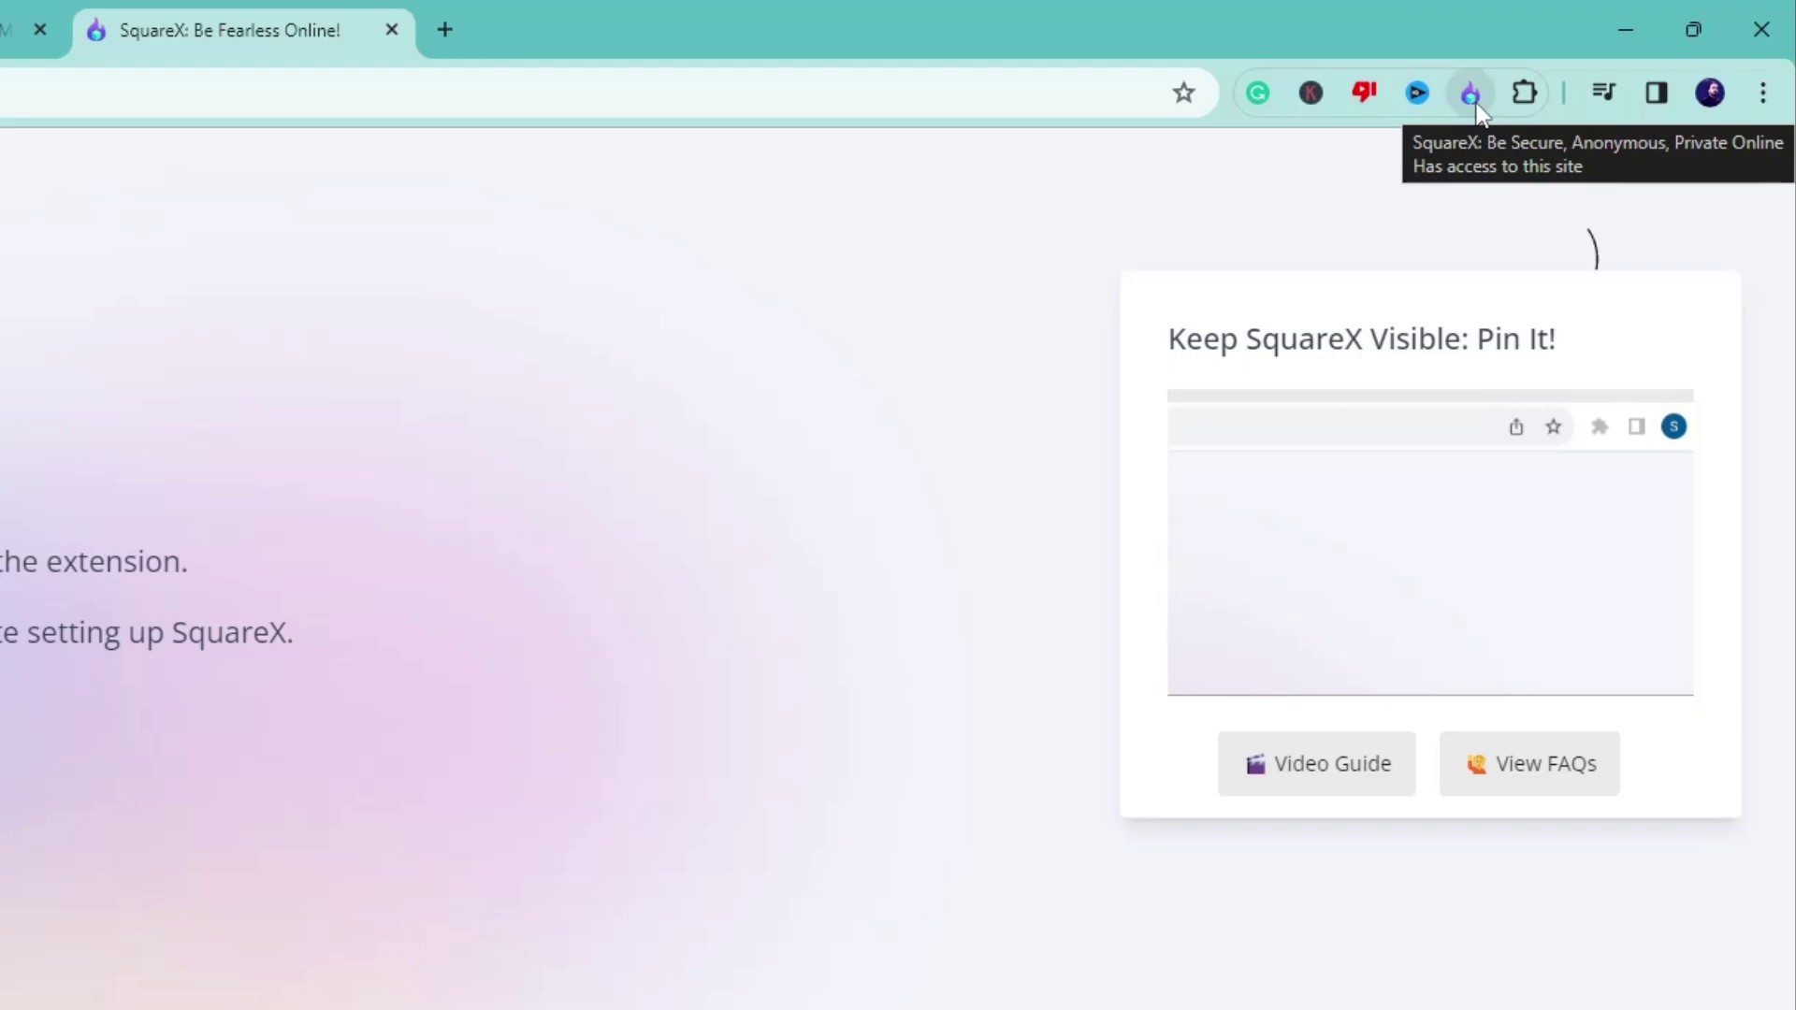
left_click(1472, 103)
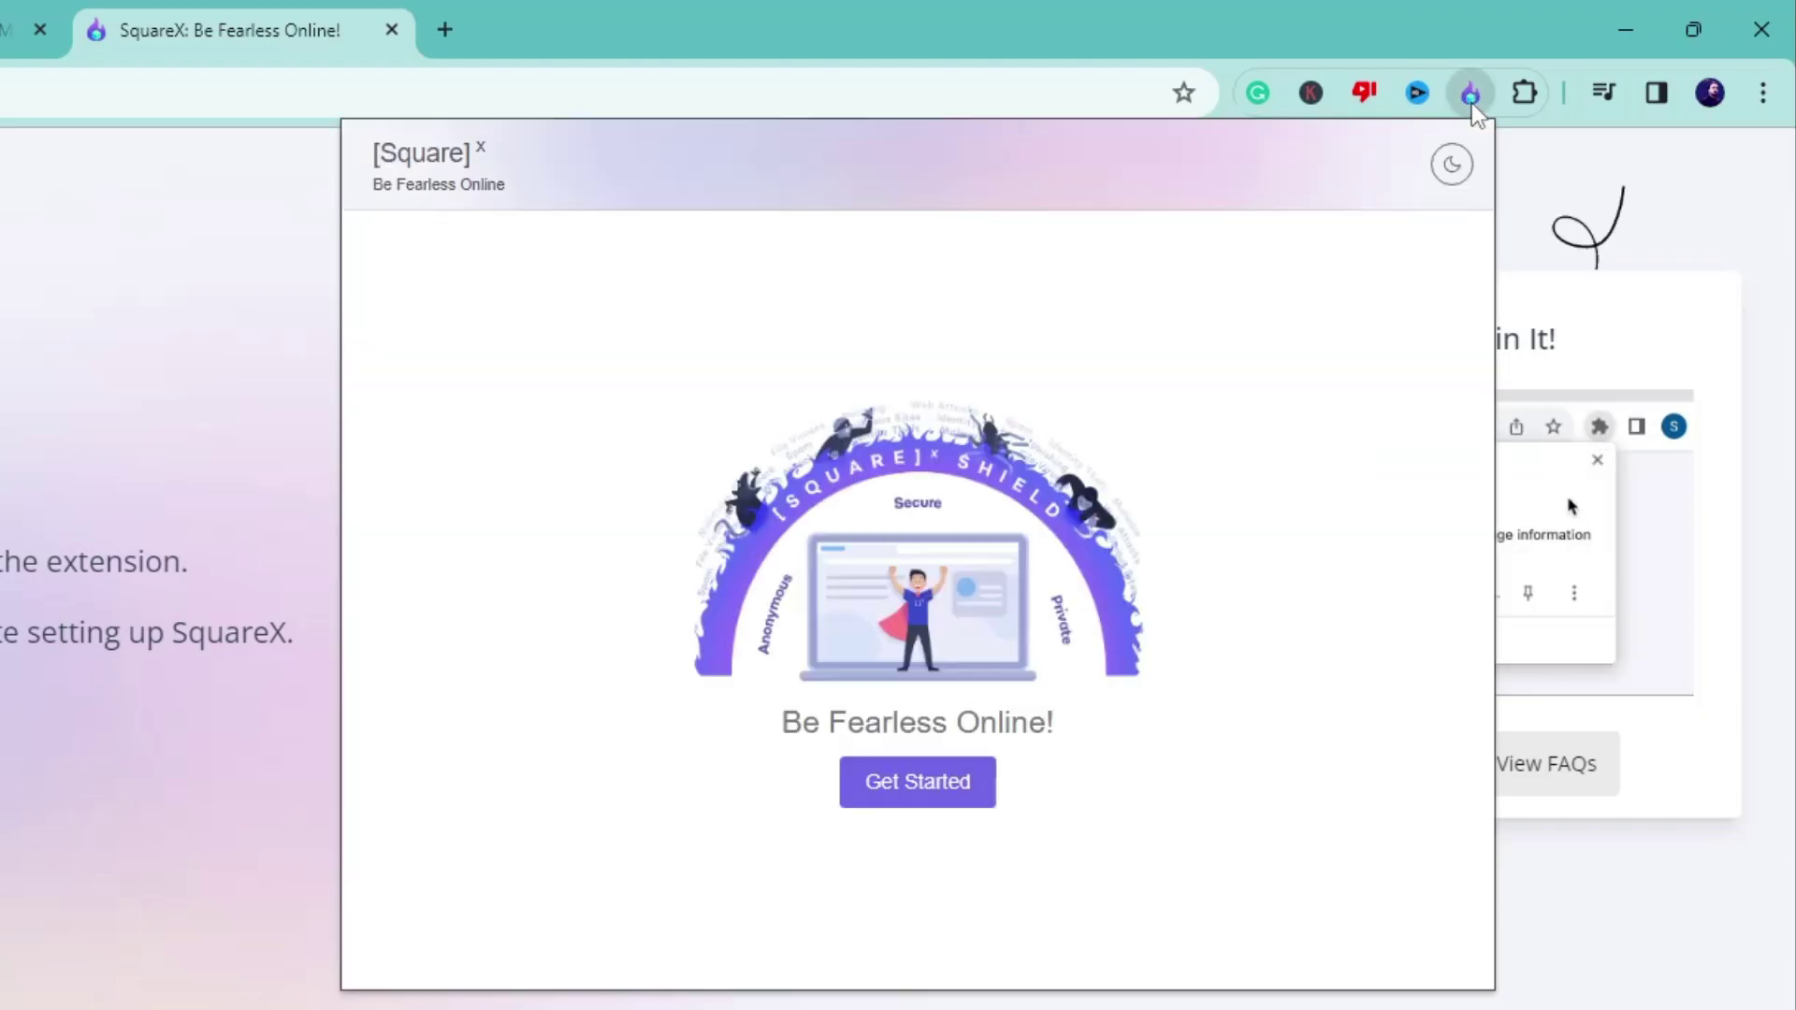
left_click(916, 781)
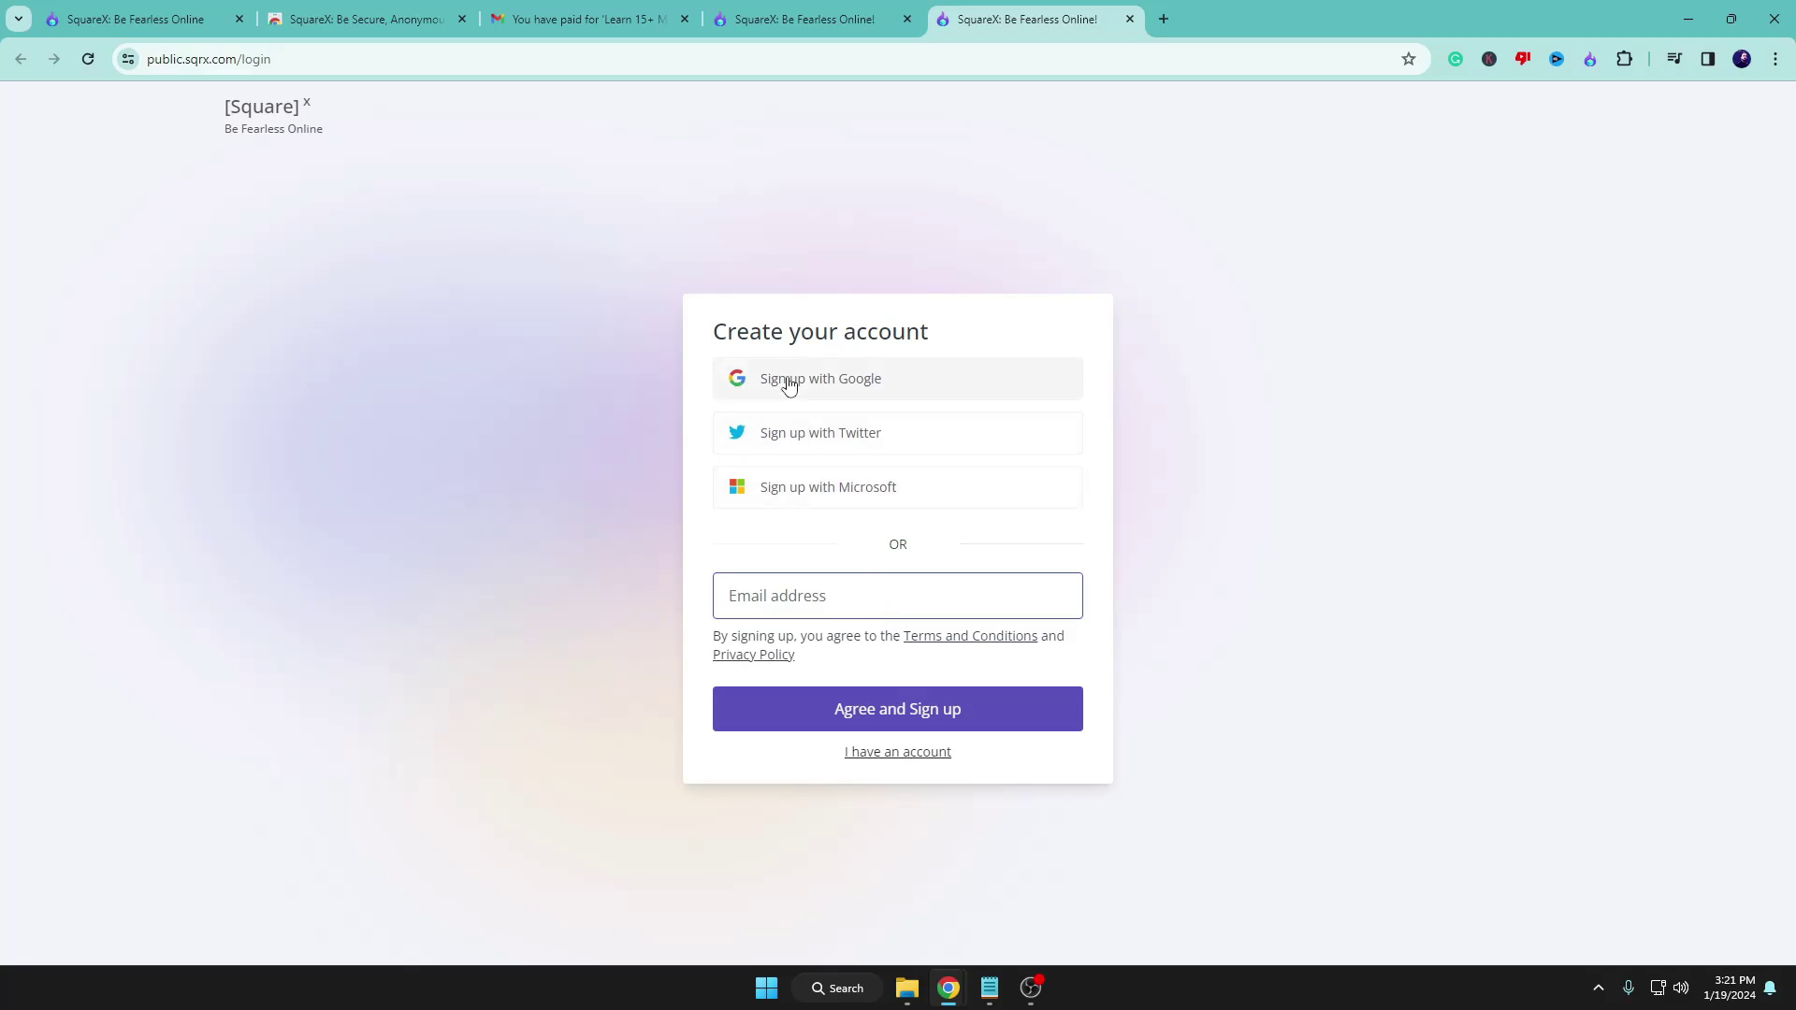
Sign up to SquareX with a Google account and show its disposable tools panel.
left_click(853, 389)
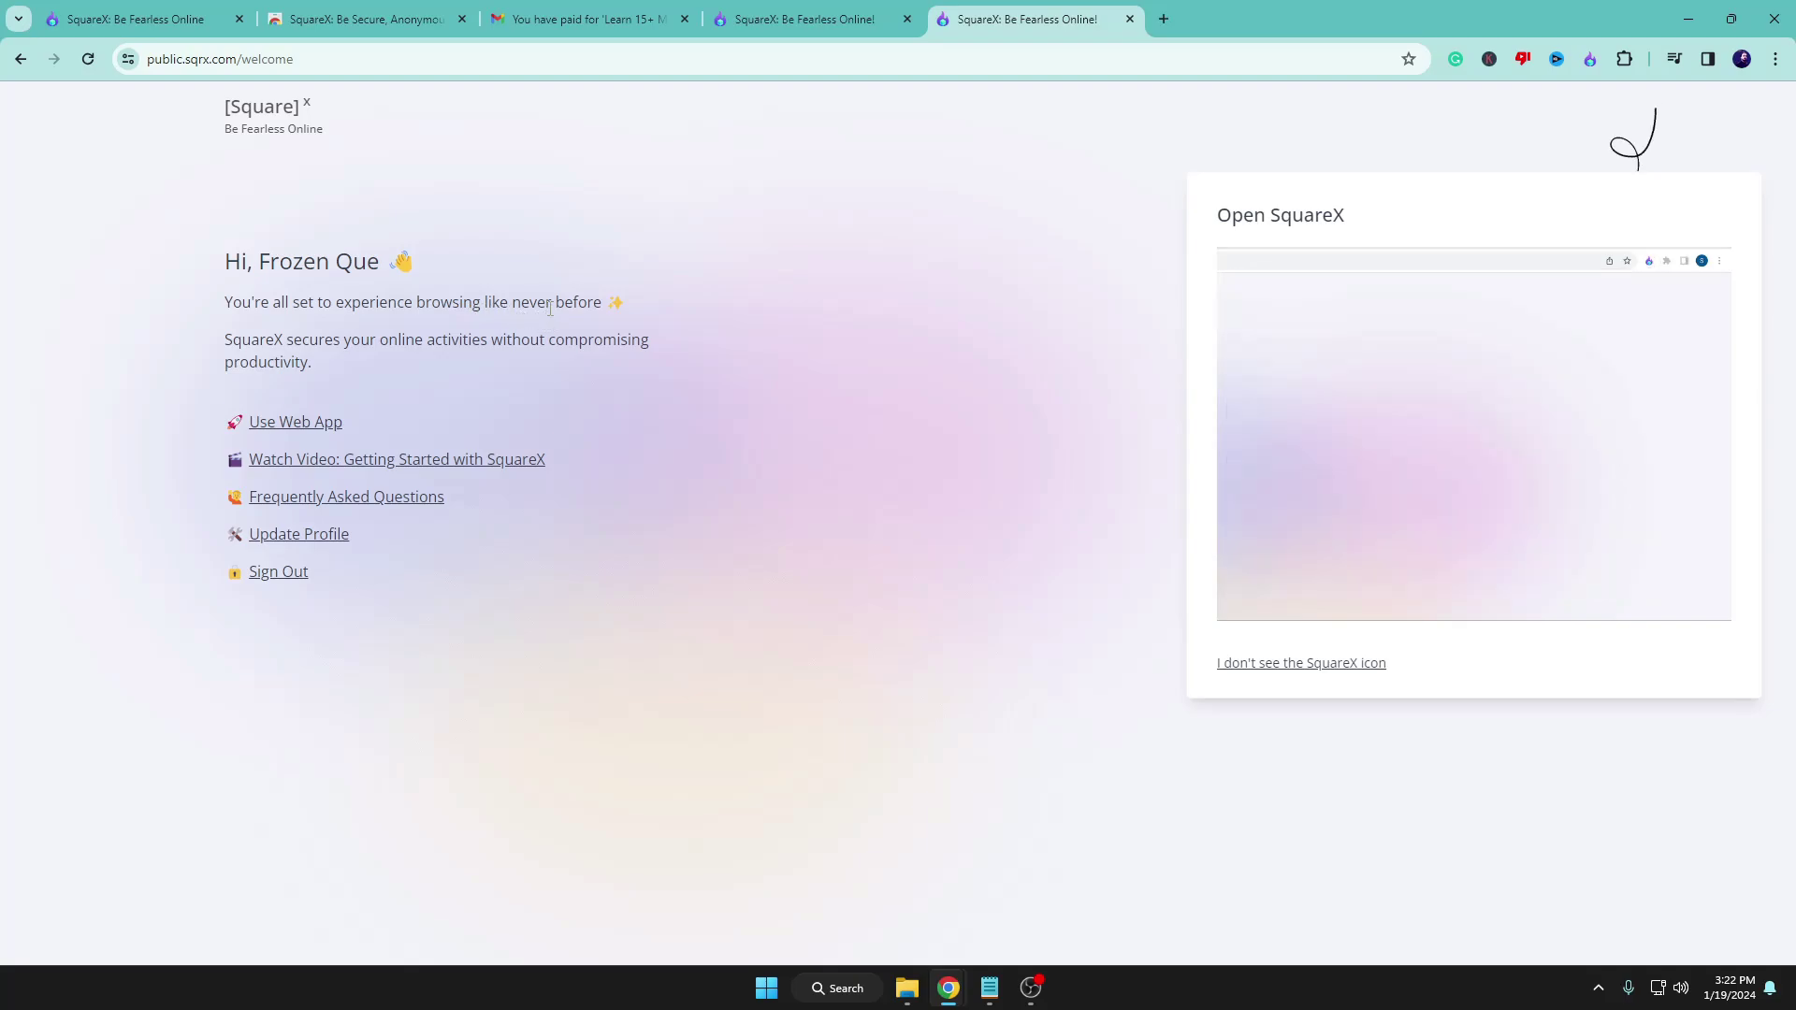
left_click(1592, 59)
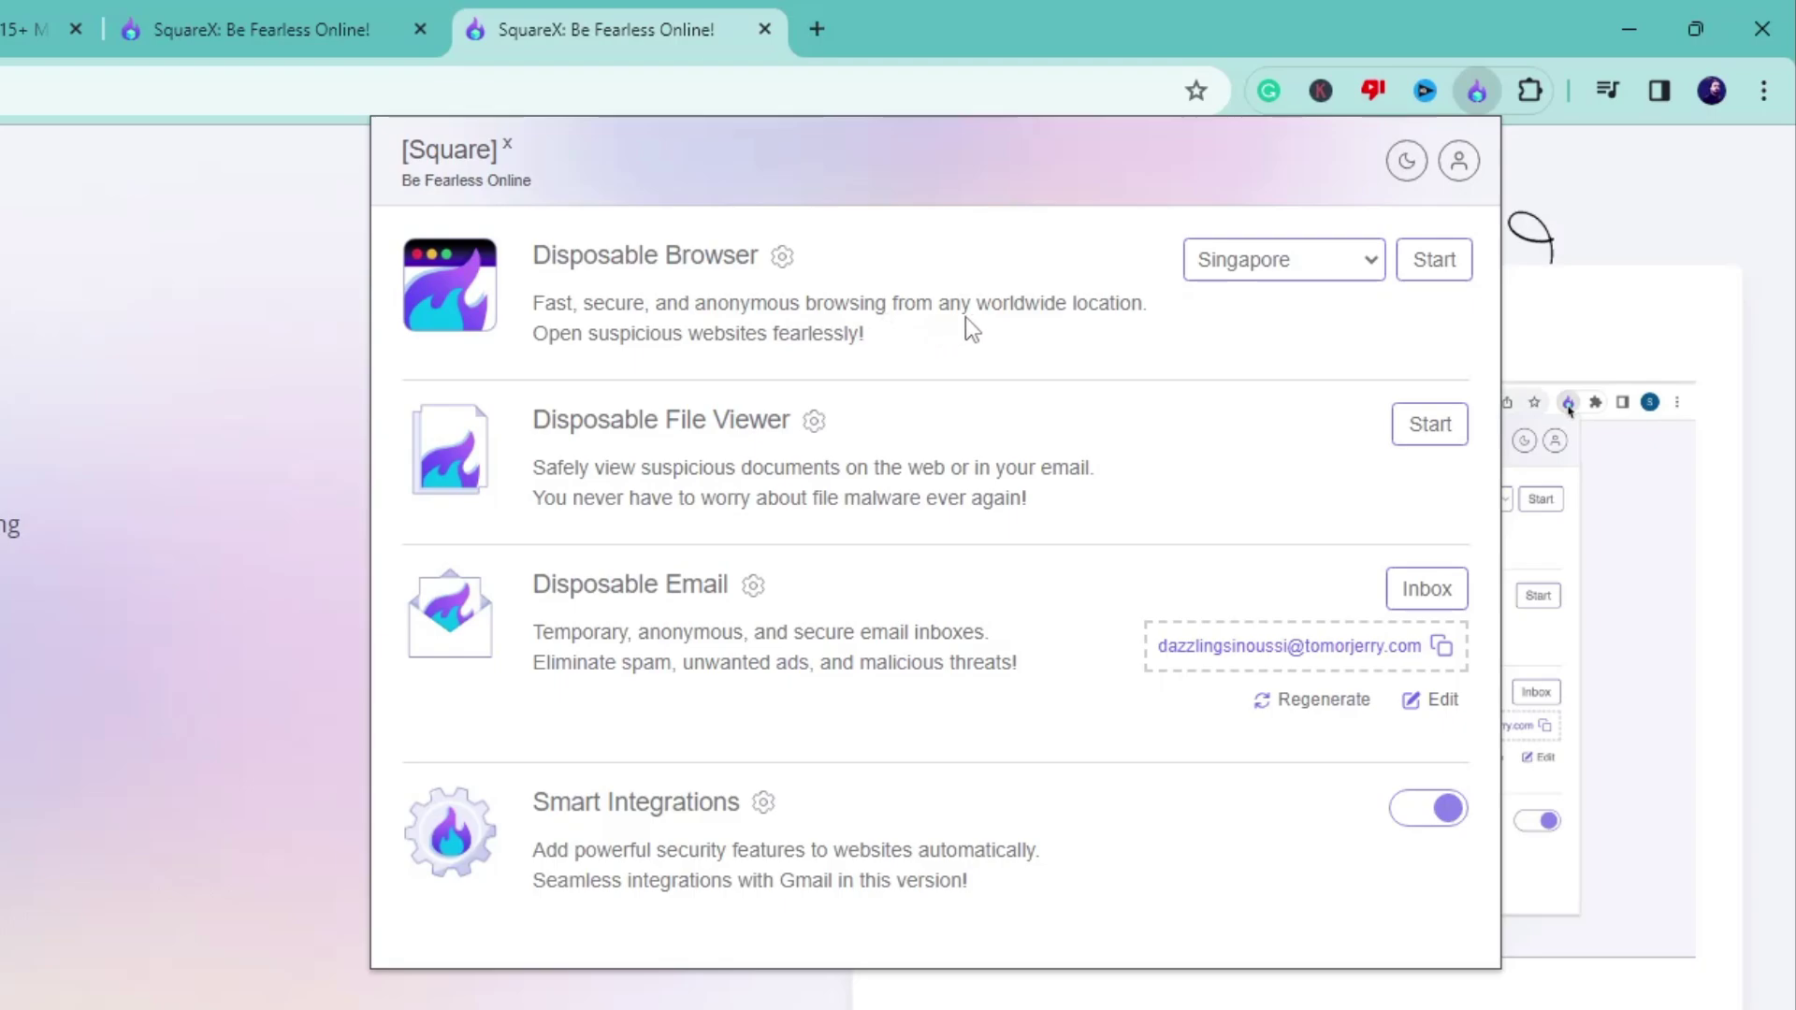
Clear a stray text highlight and show the Disposable Browser country list.
left_click_drag(1051, 315, 1058, 313)
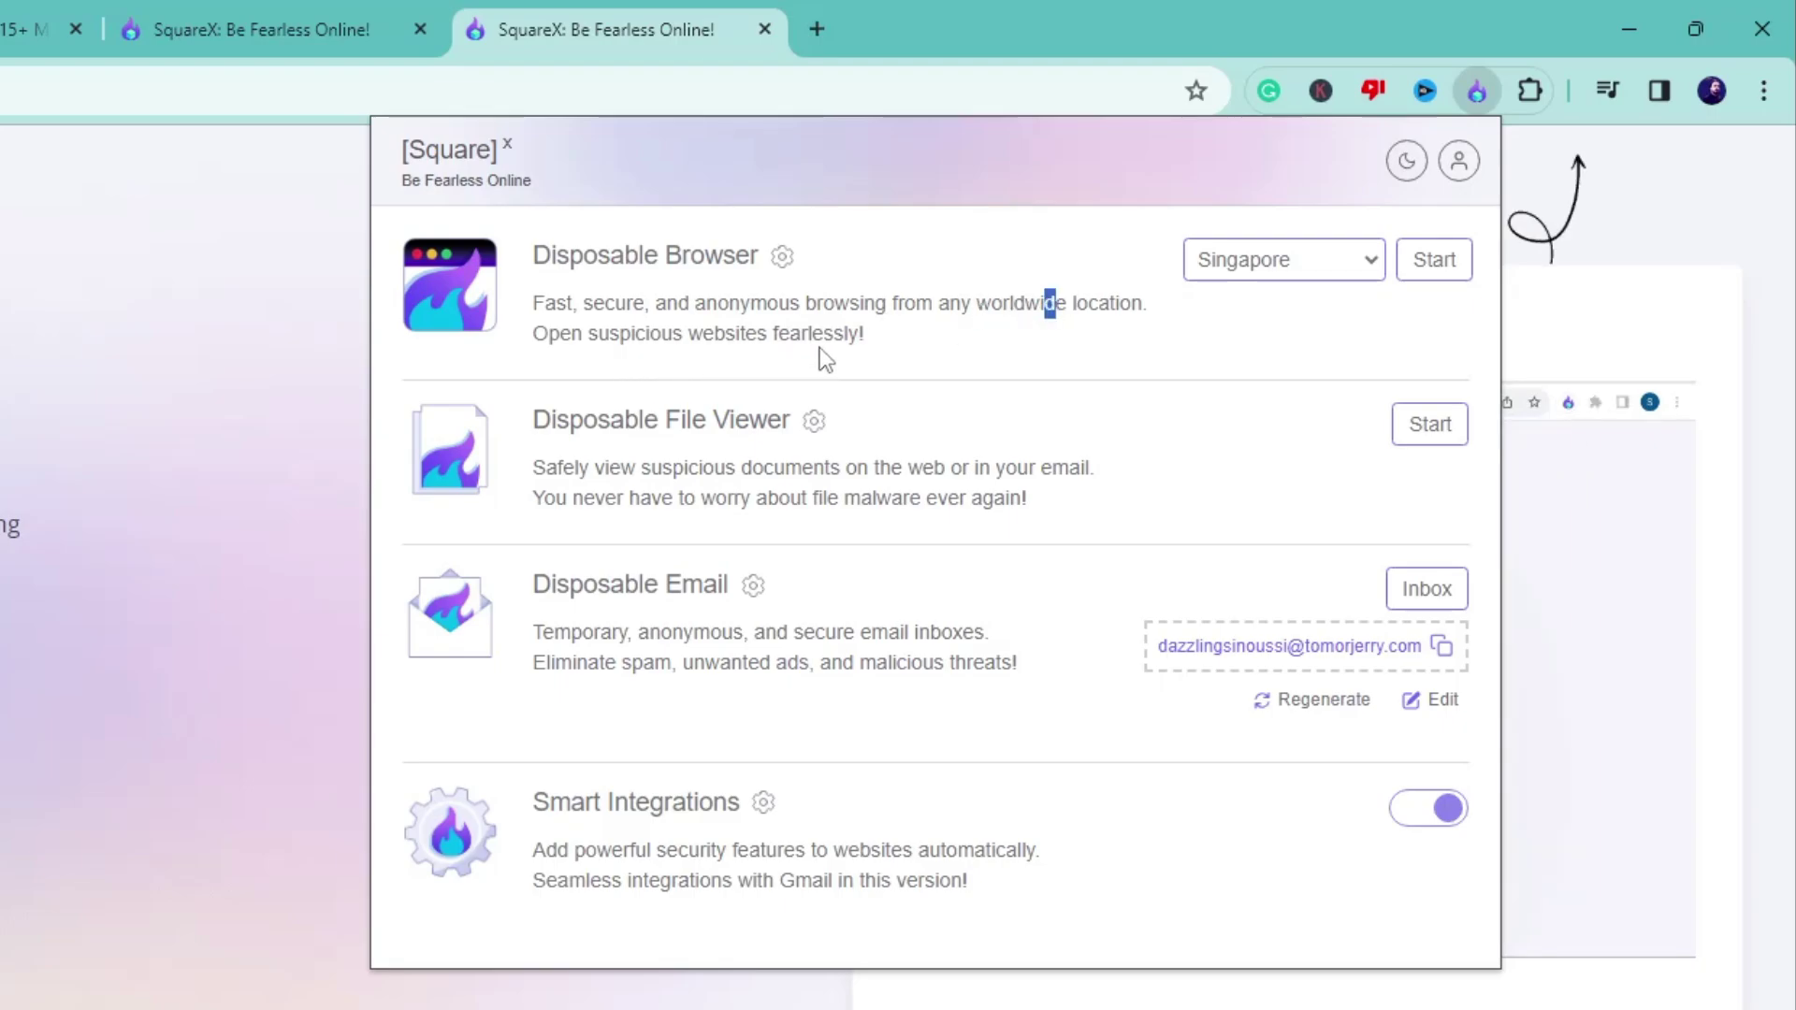
left_click(720, 333)
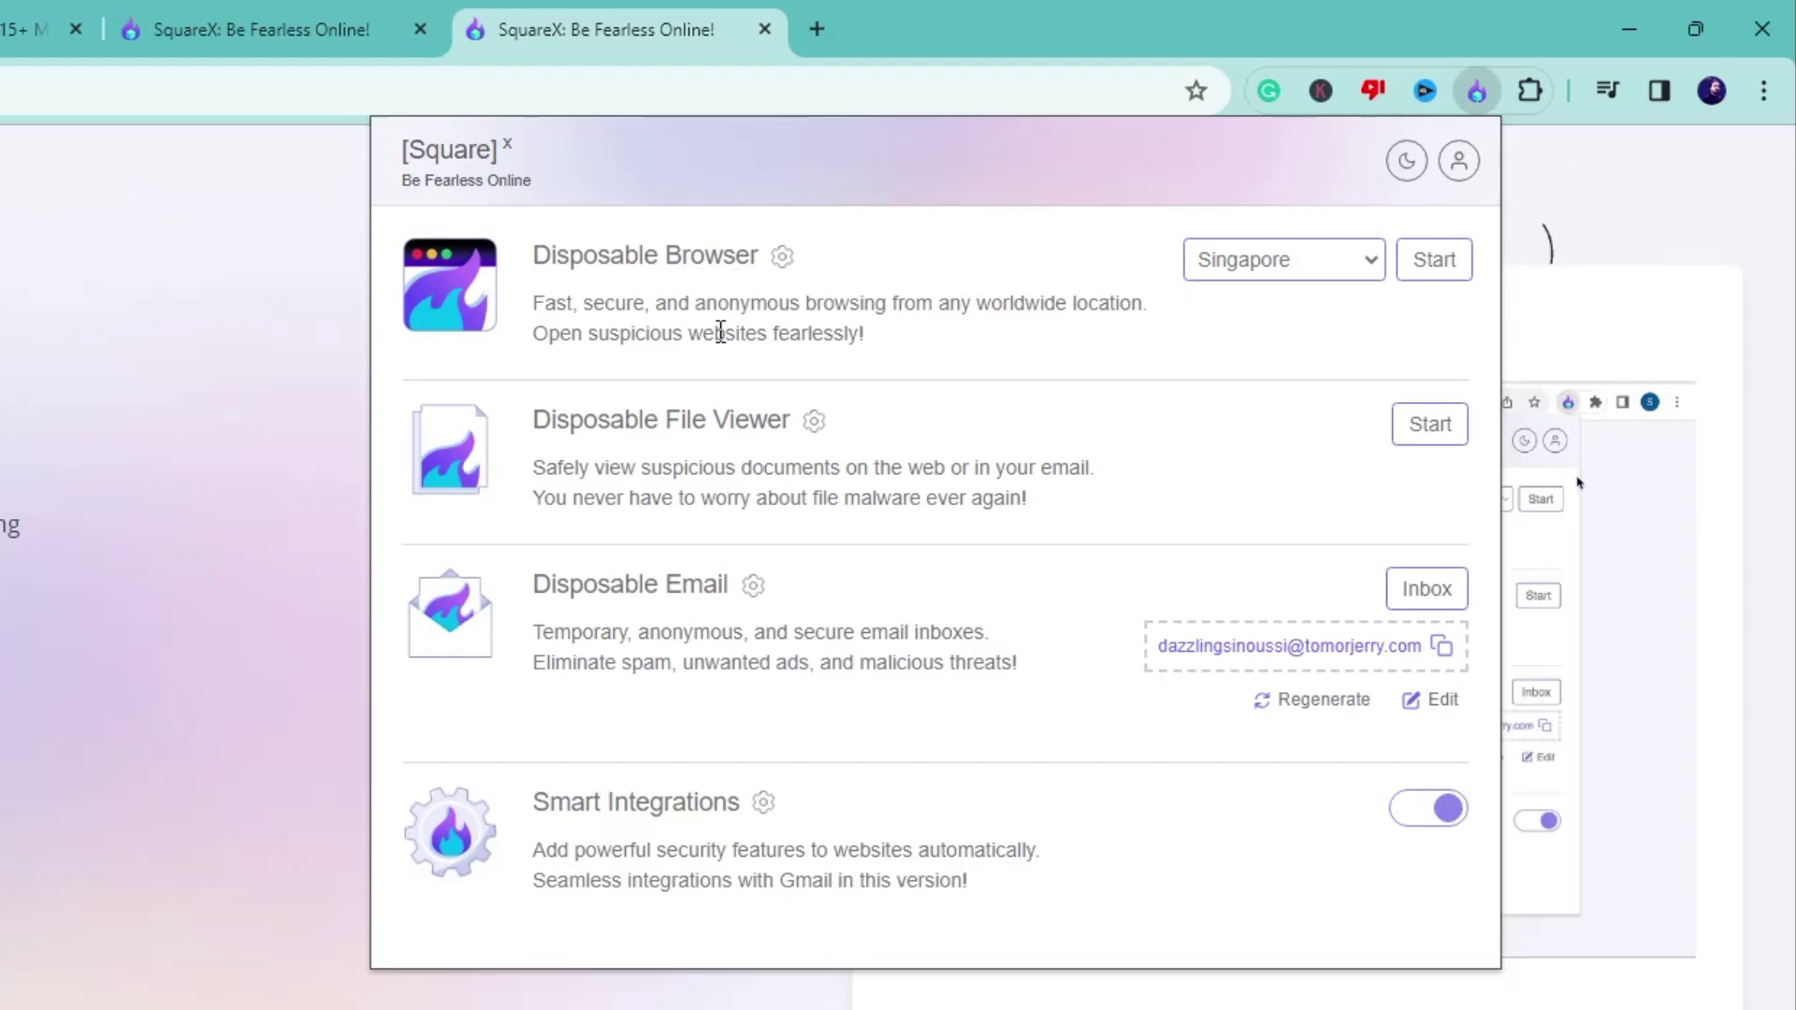
left_click(1332, 267)
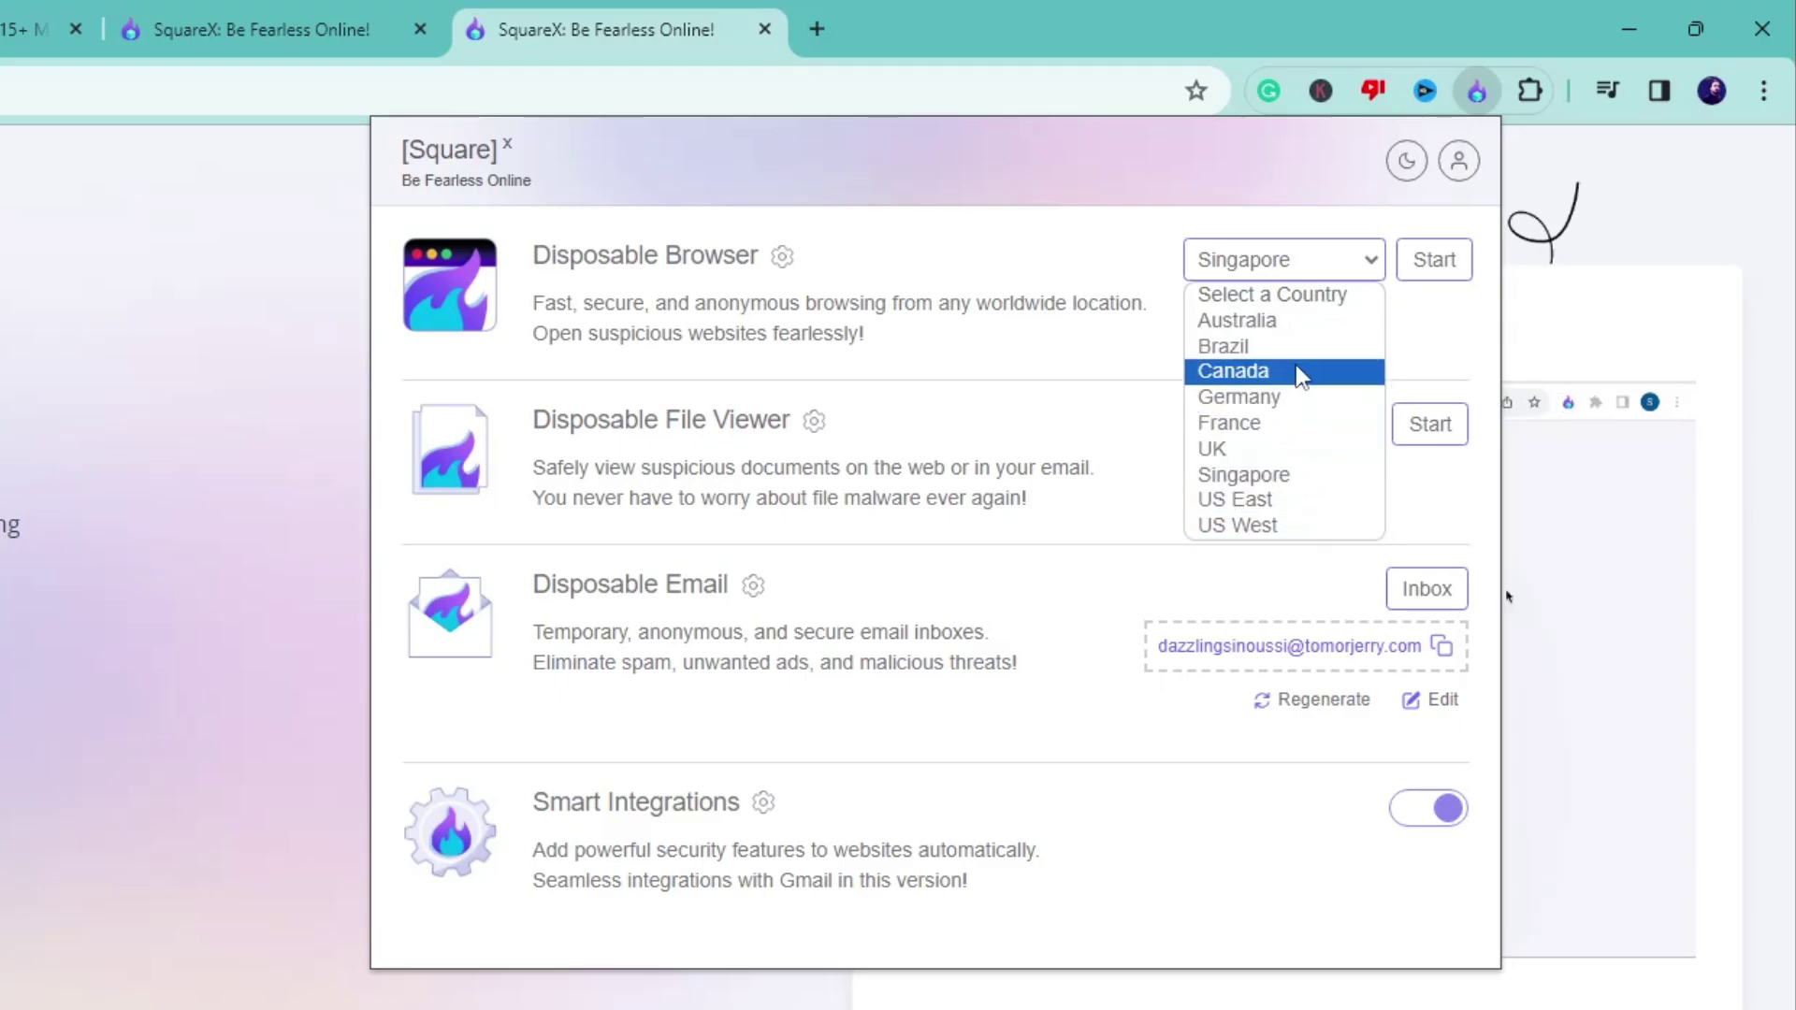
Keep Singapore as the location and start the Disposable Browser.
left_click(1262, 483)
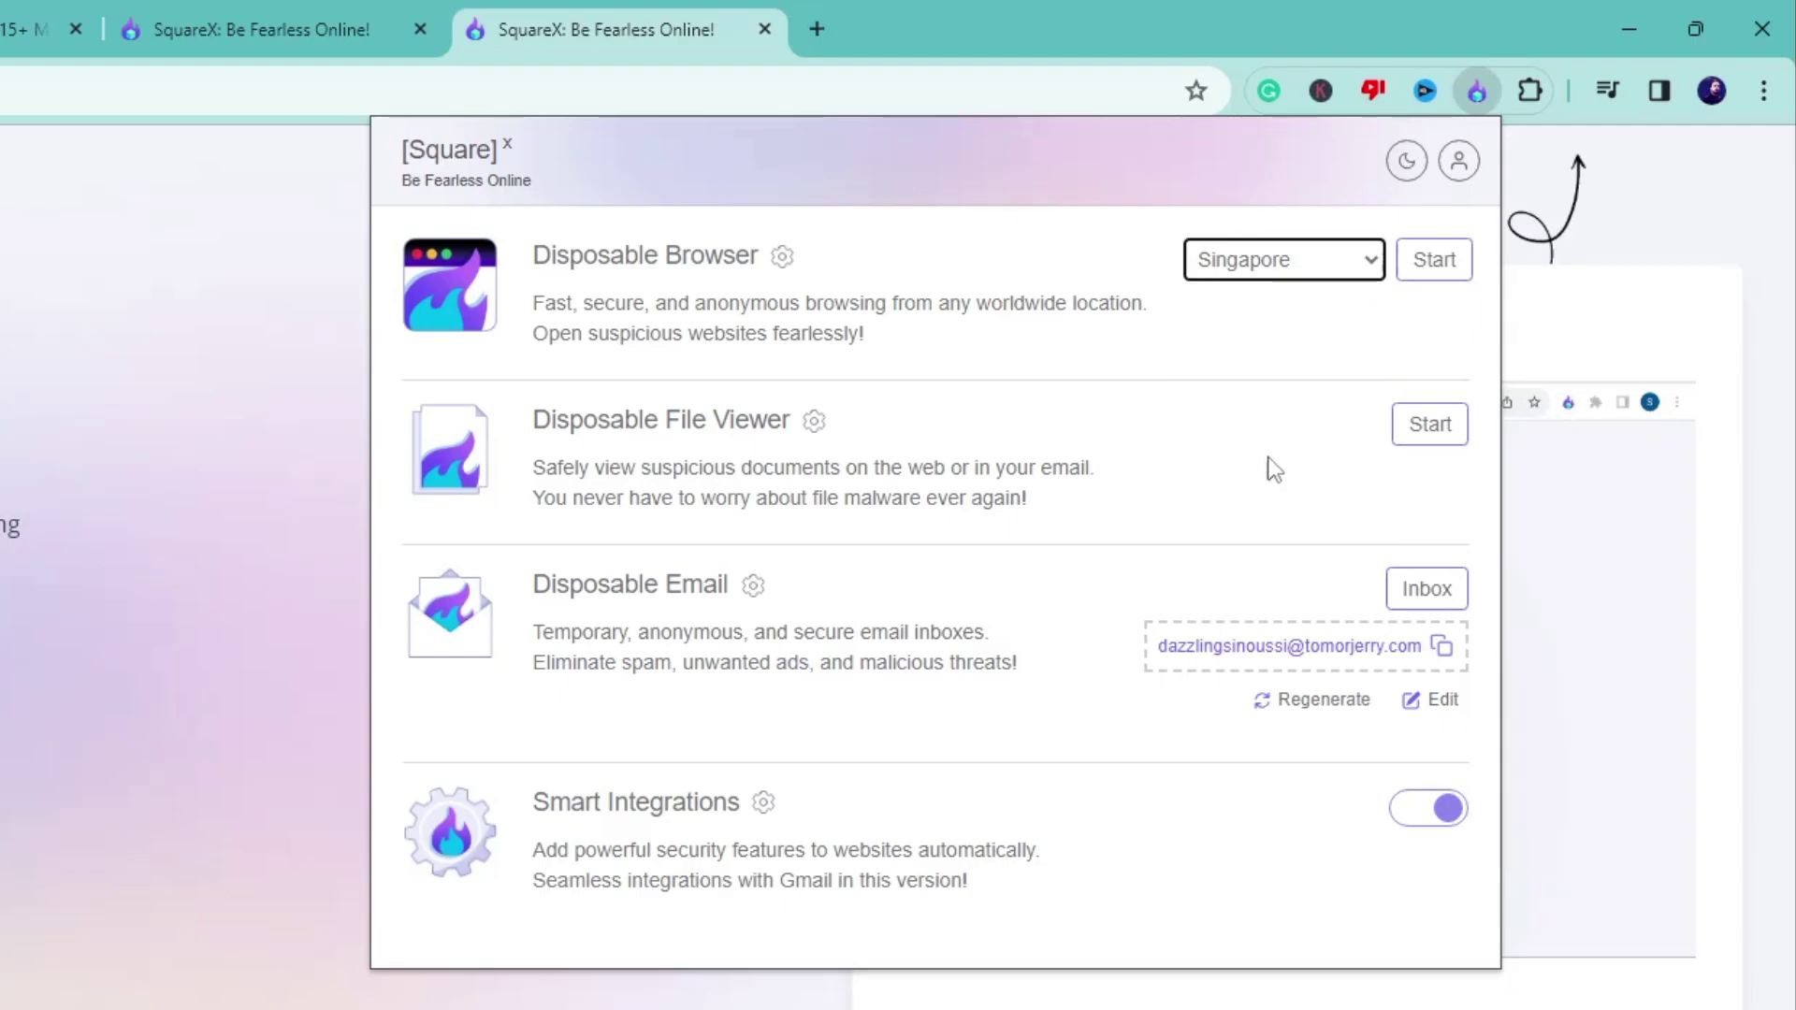
left_click(1428, 279)
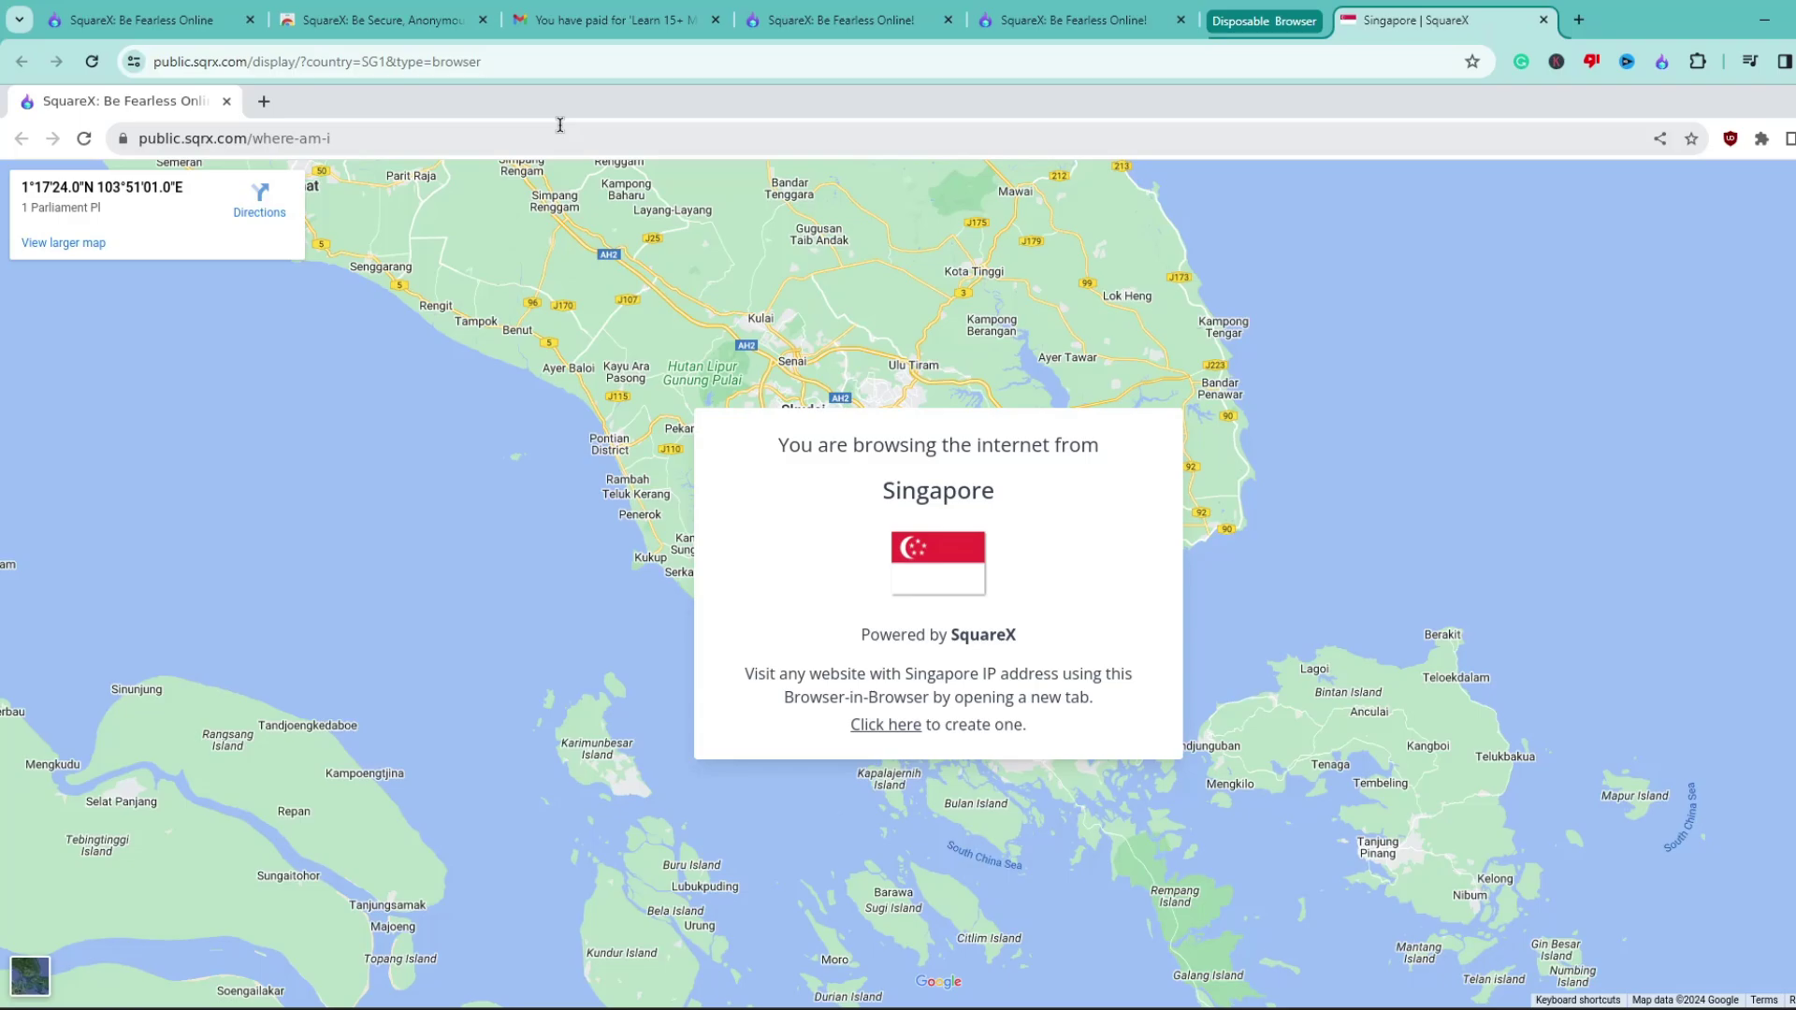
In the Singapore disposable browser, load Google then YouTube, then return to Gmail.
left_click(357, 139)
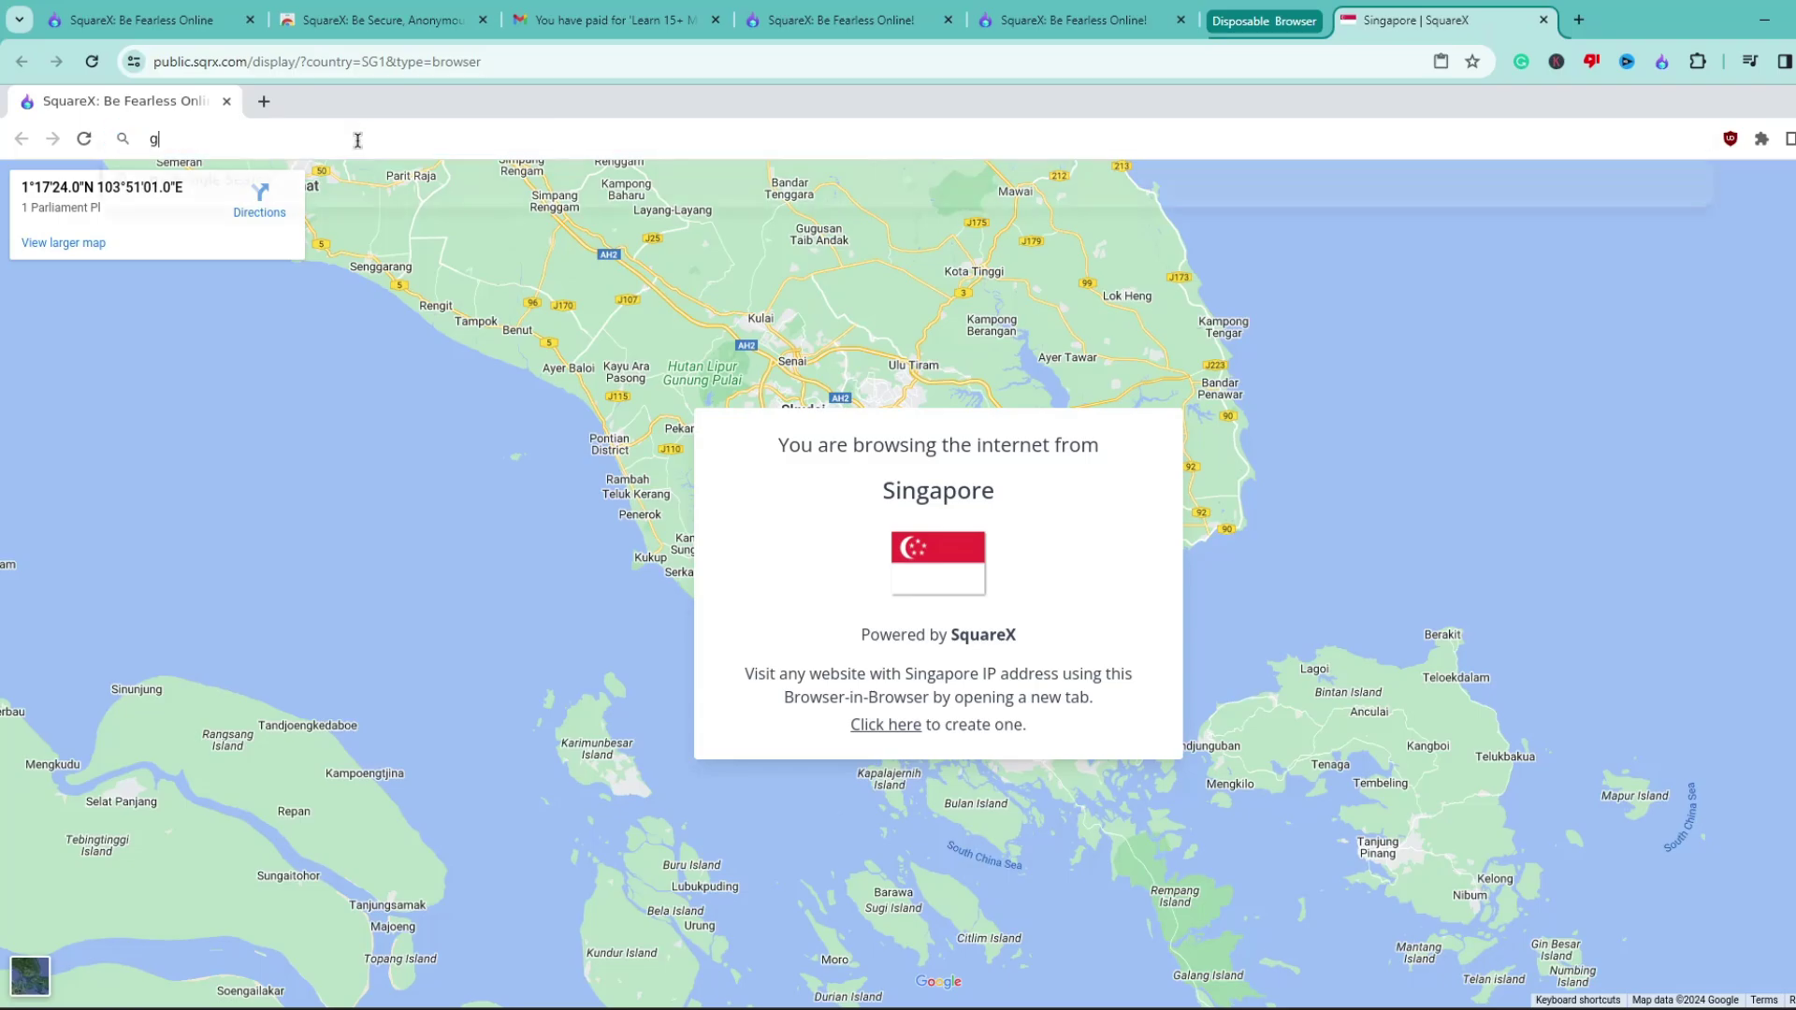
type("goog")
key("Return")
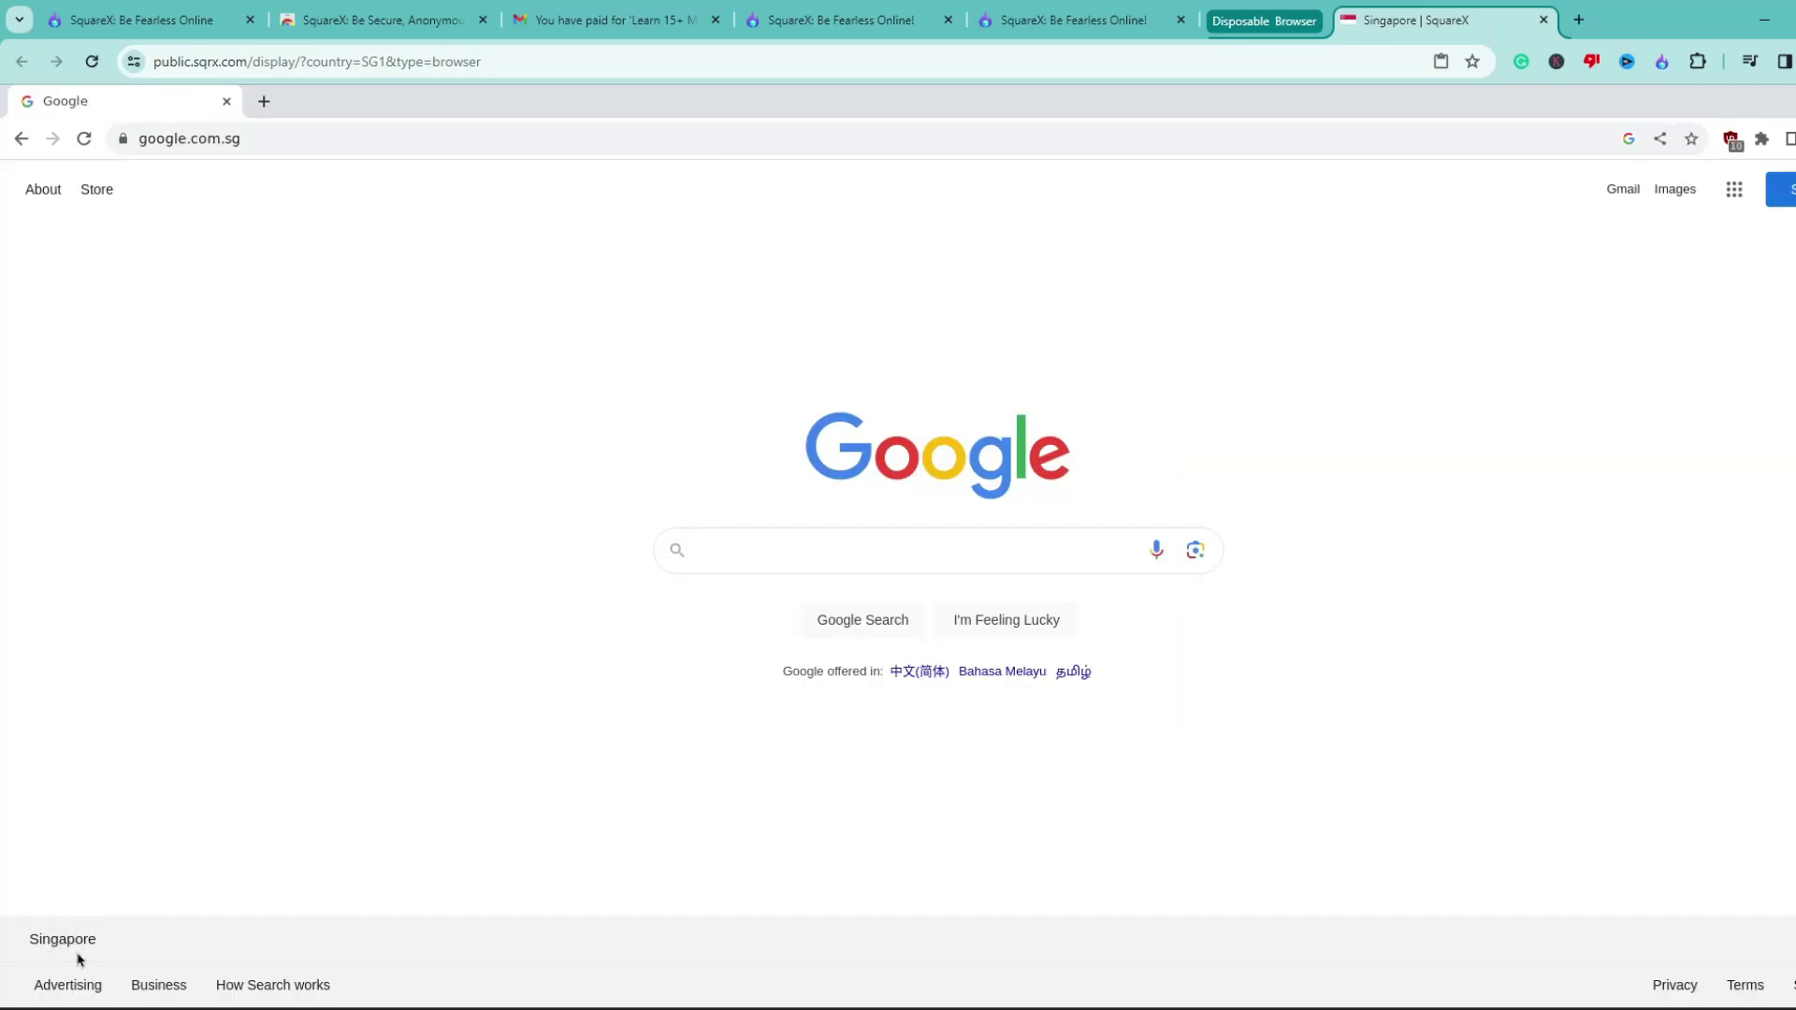
left_click(328, 136)
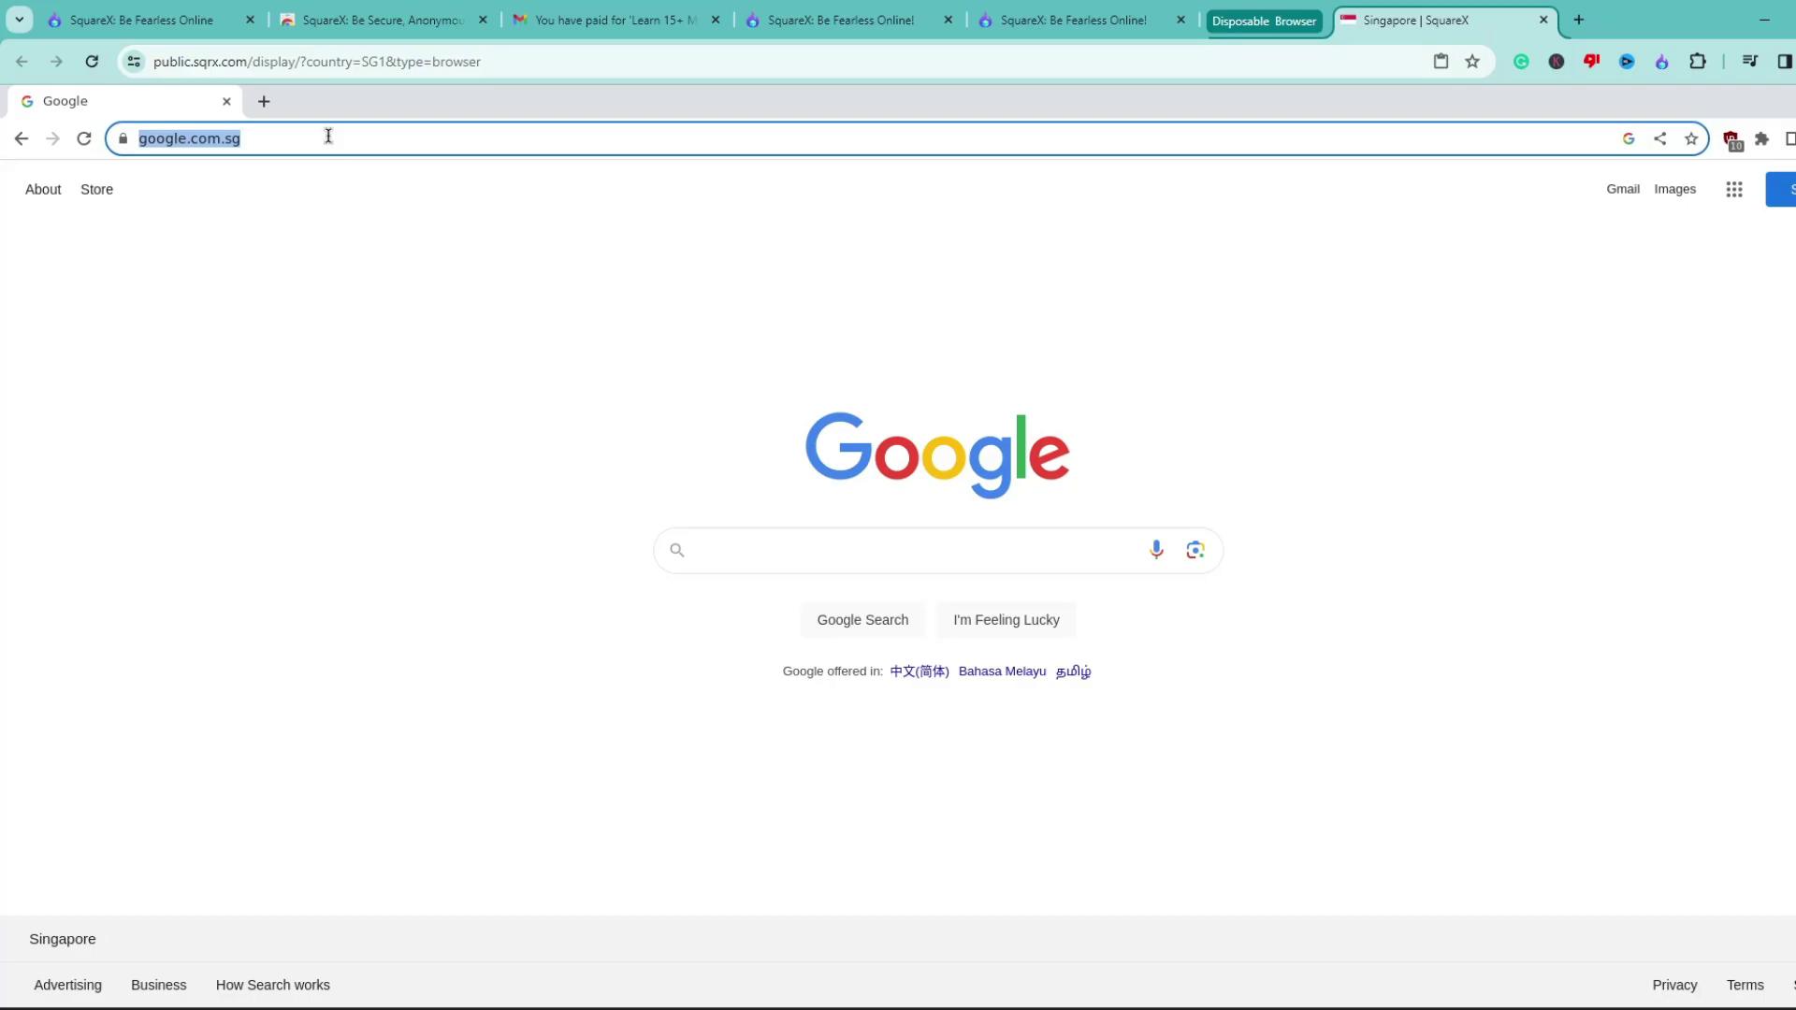
type("youtube")
key("Return")
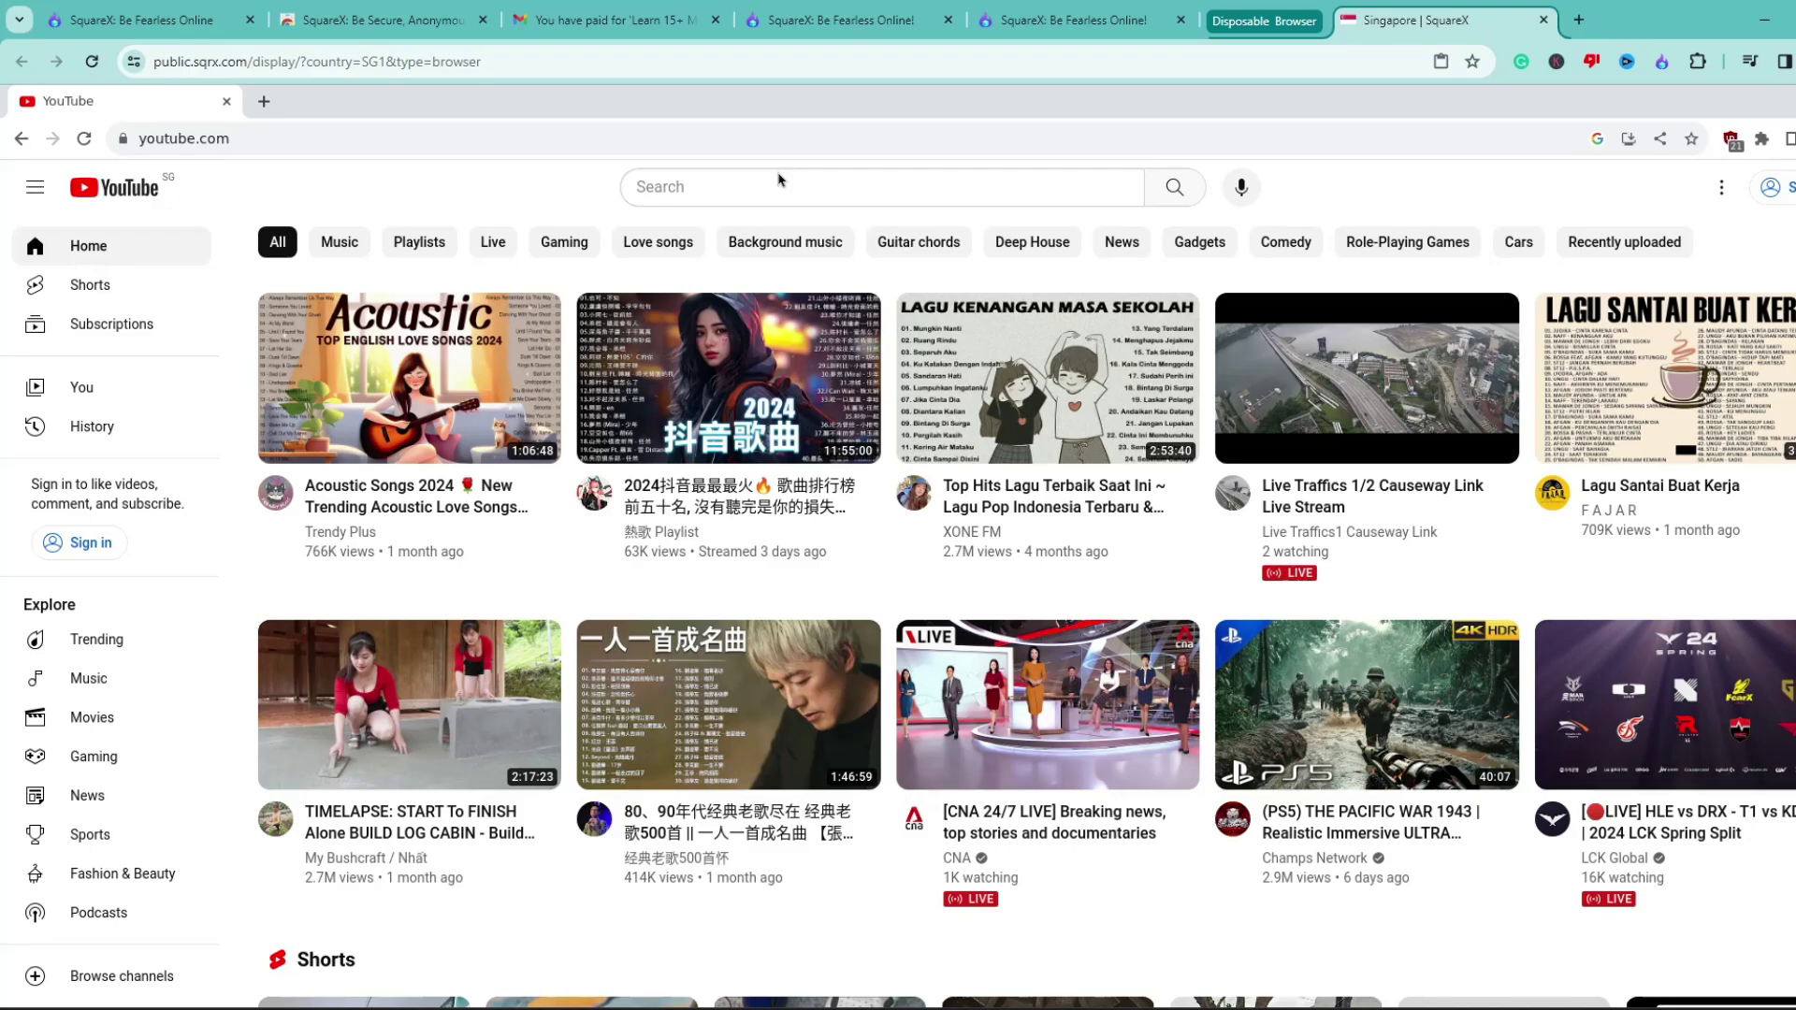
left_click(625, 18)
Go back to the Gmail inbox and open the DeviantArt birthday email.
scroll(675, 355, "up", 2)
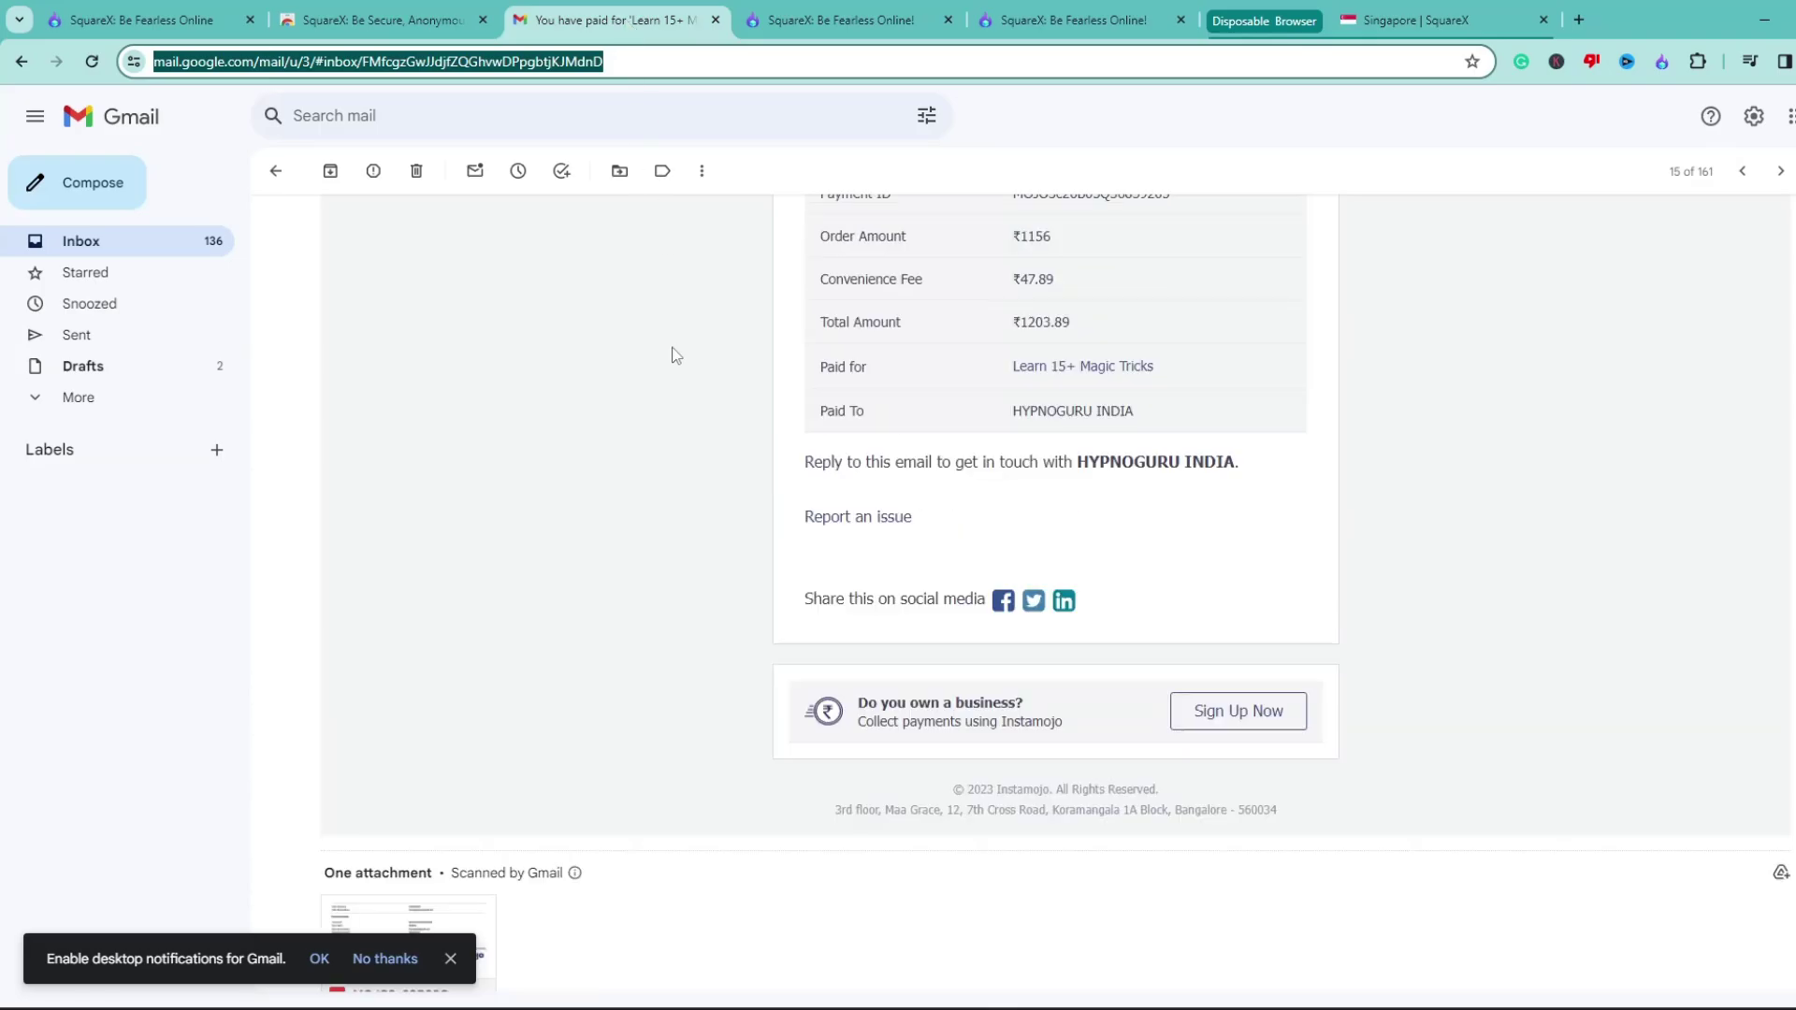
scroll(675, 355, "up", 3)
scroll(677, 355, "up", 1)
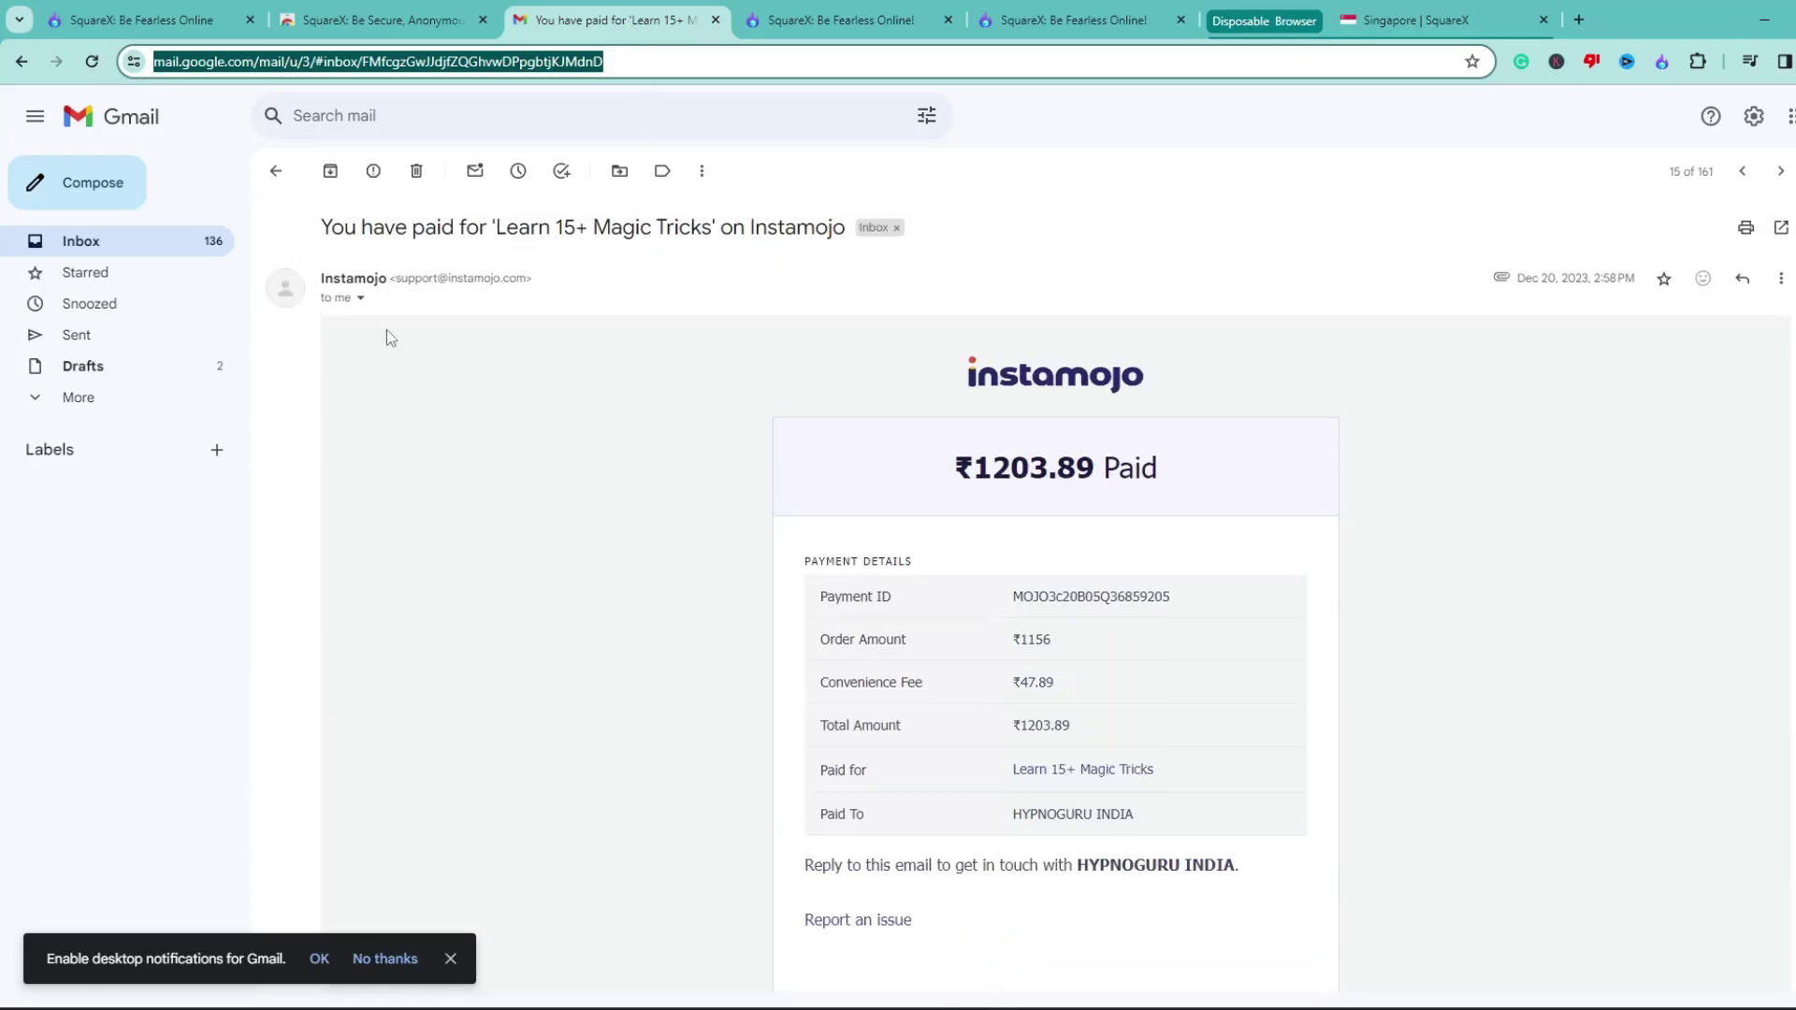
left_click(99, 235)
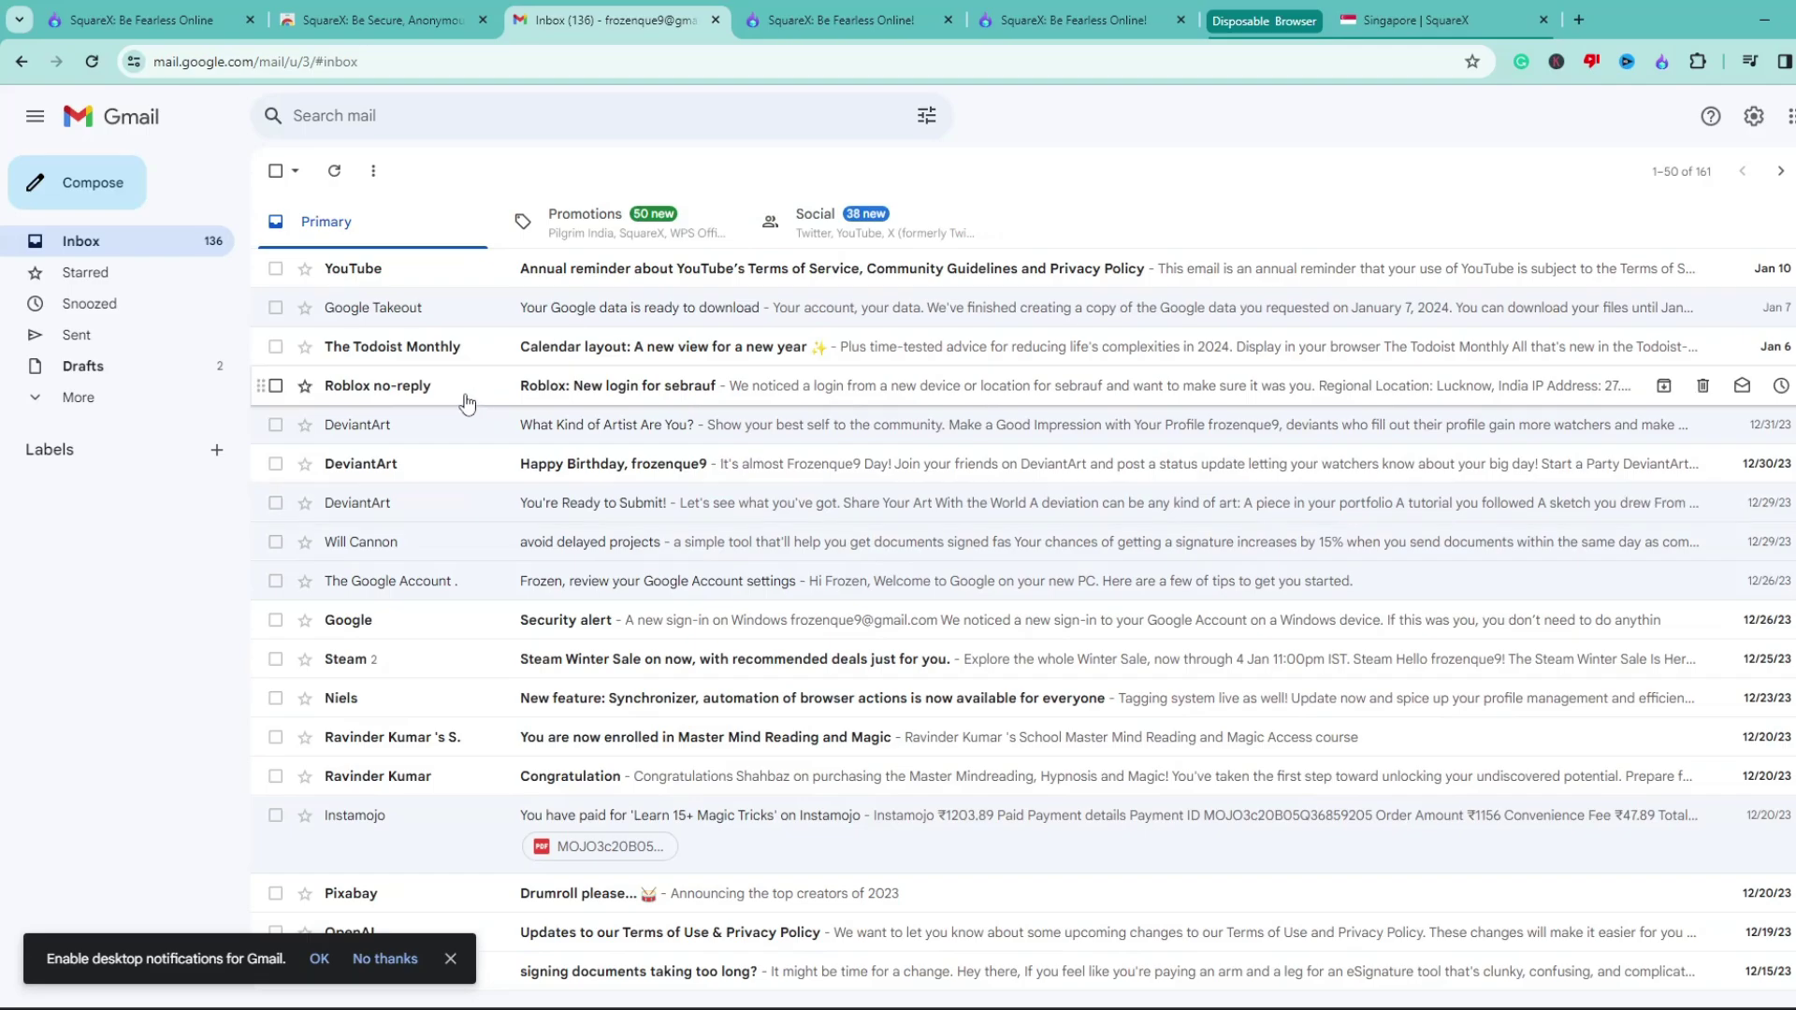
left_click(655, 460)
Open the email's Start a Party link in a Singapore SquareX disposable browser.
scroll(684, 493, "up", 3)
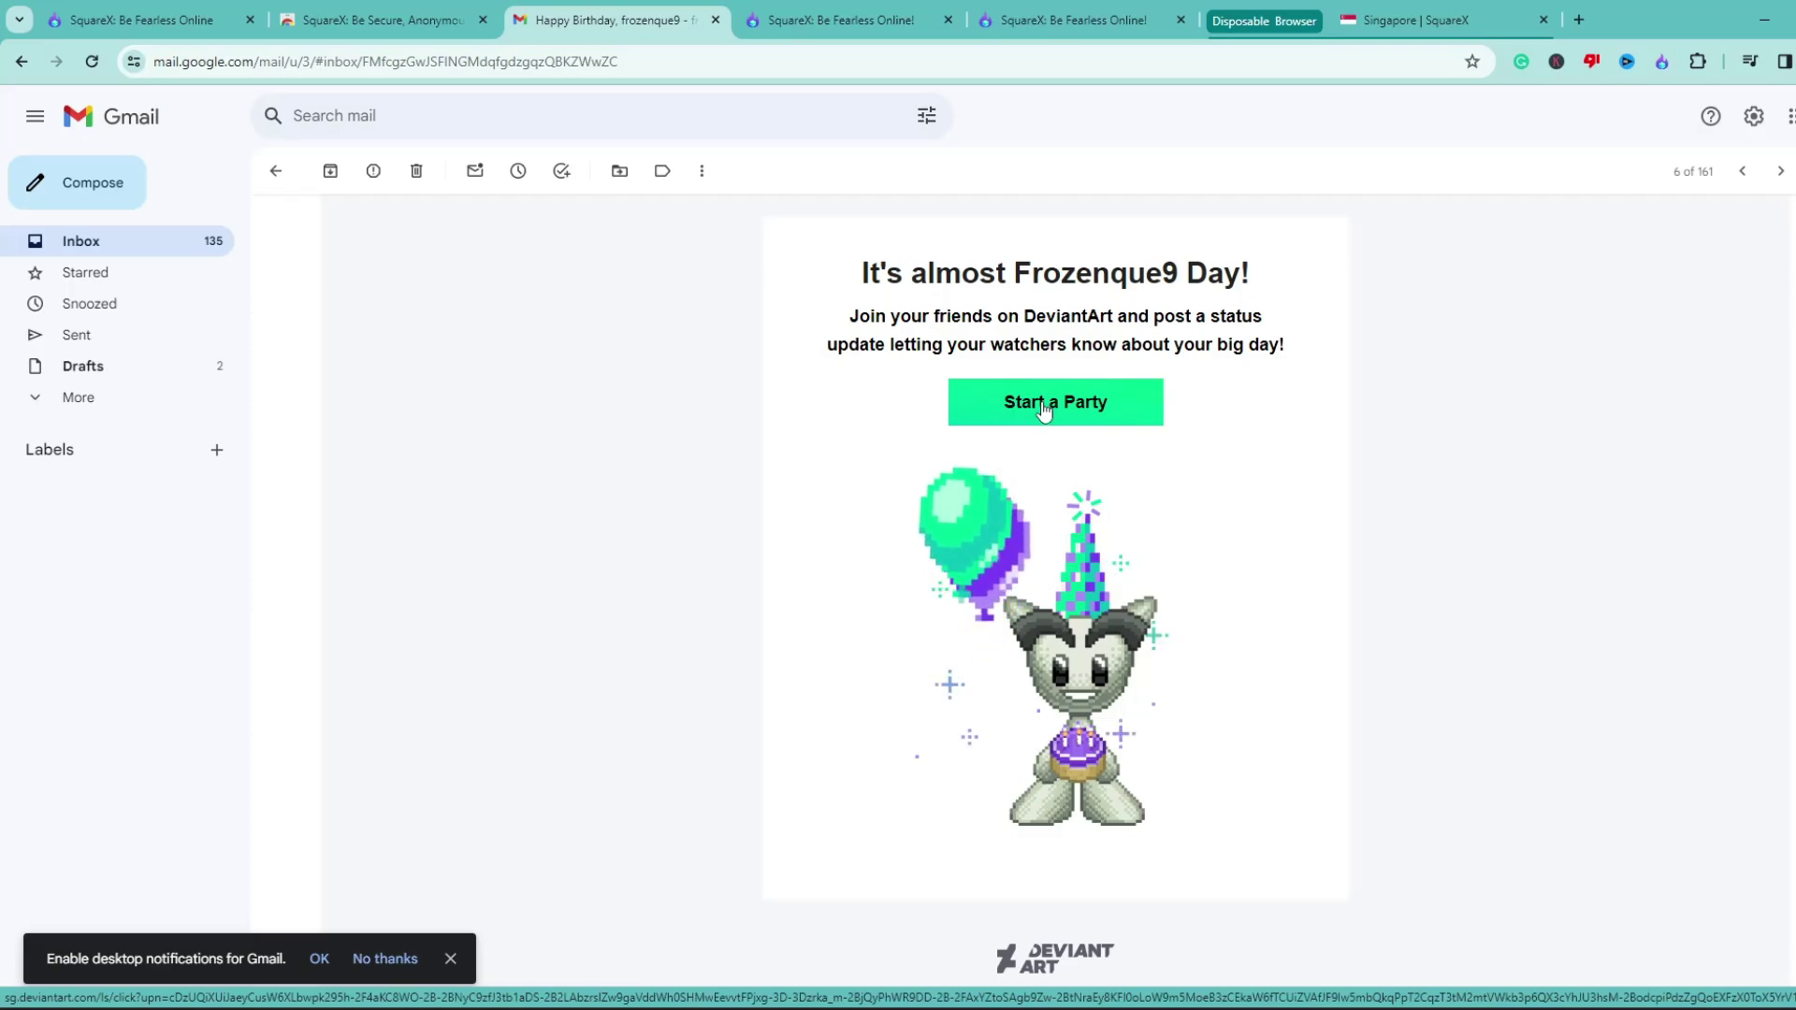
right_click(1044, 409)
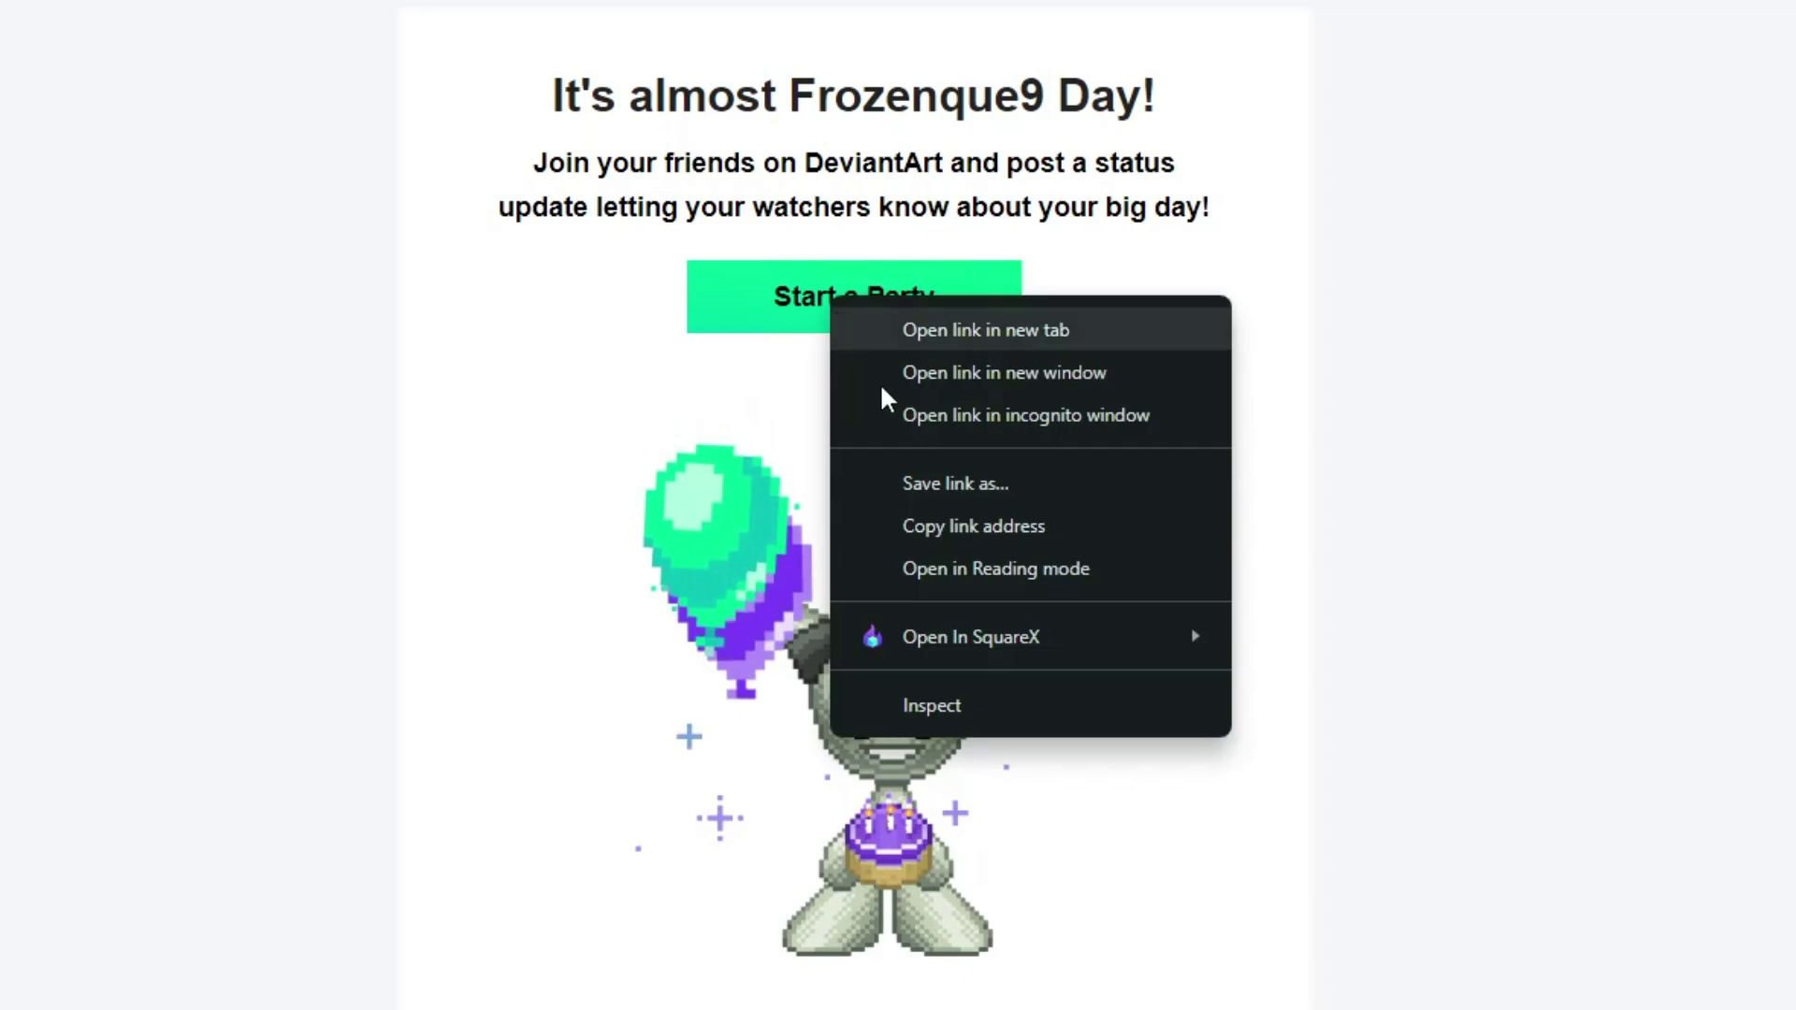
mouse_move(970, 640)
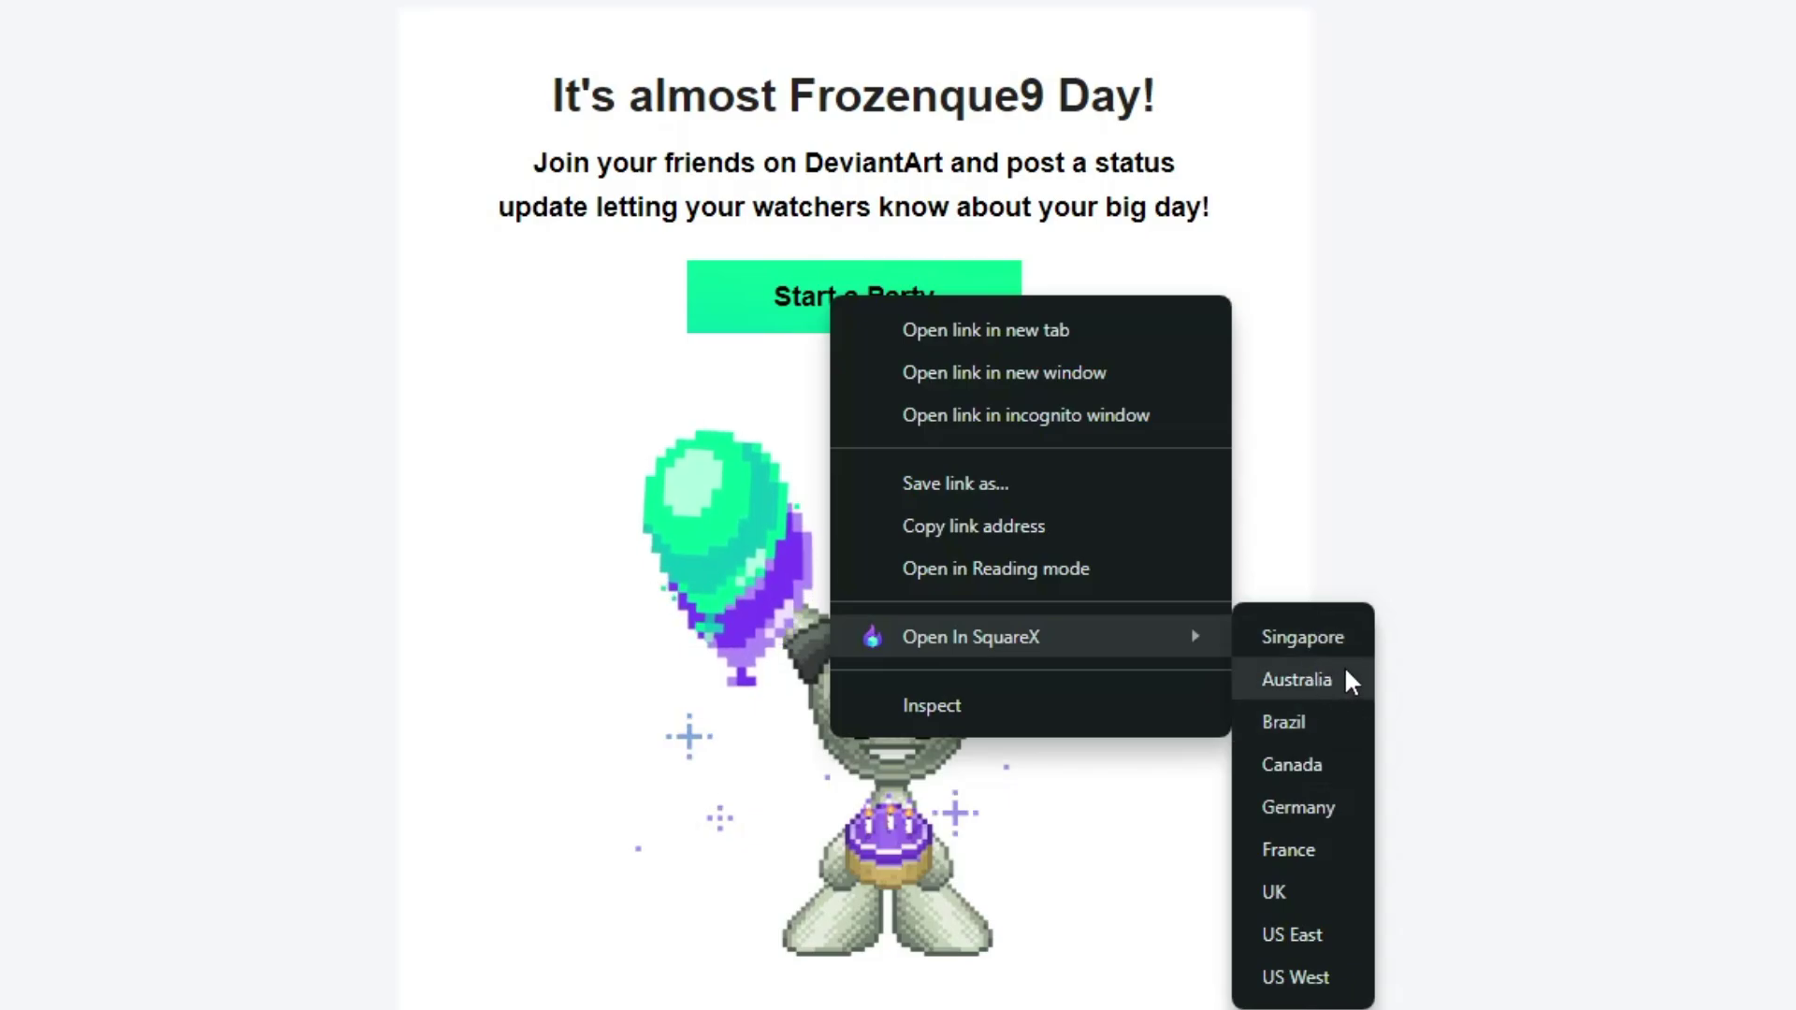
left_click(1303, 637)
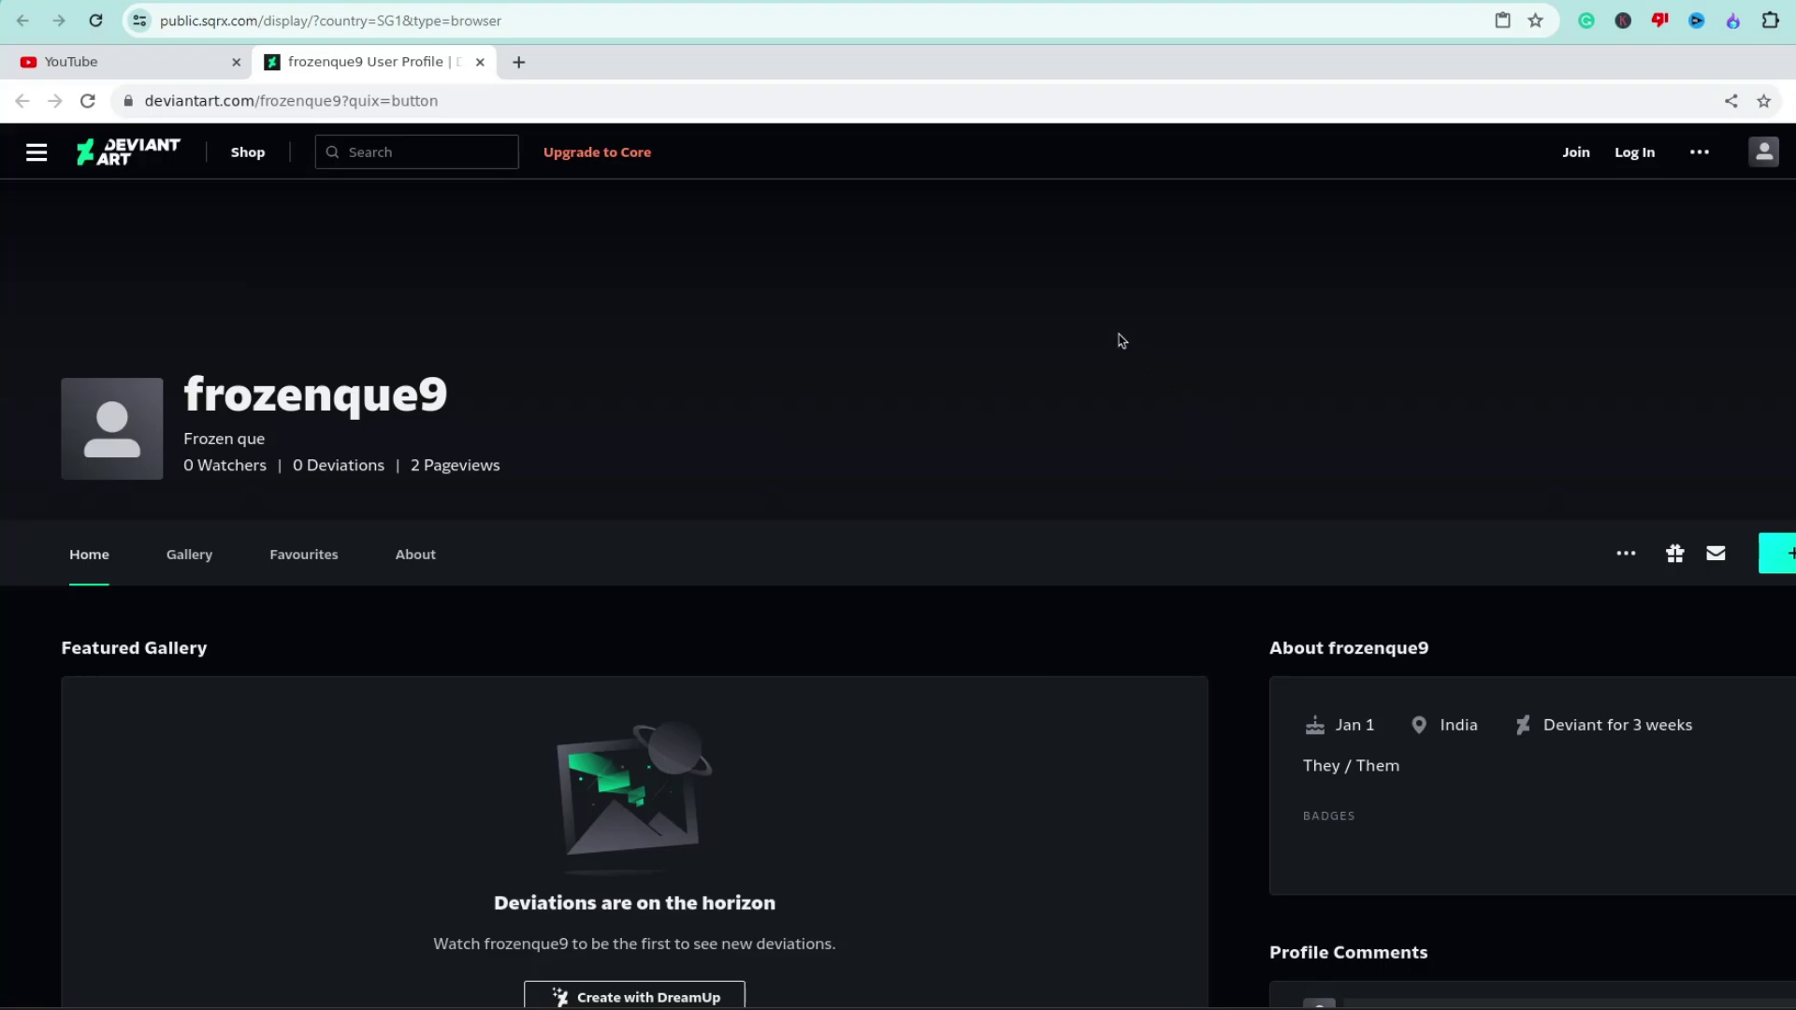
left_click(510, 105)
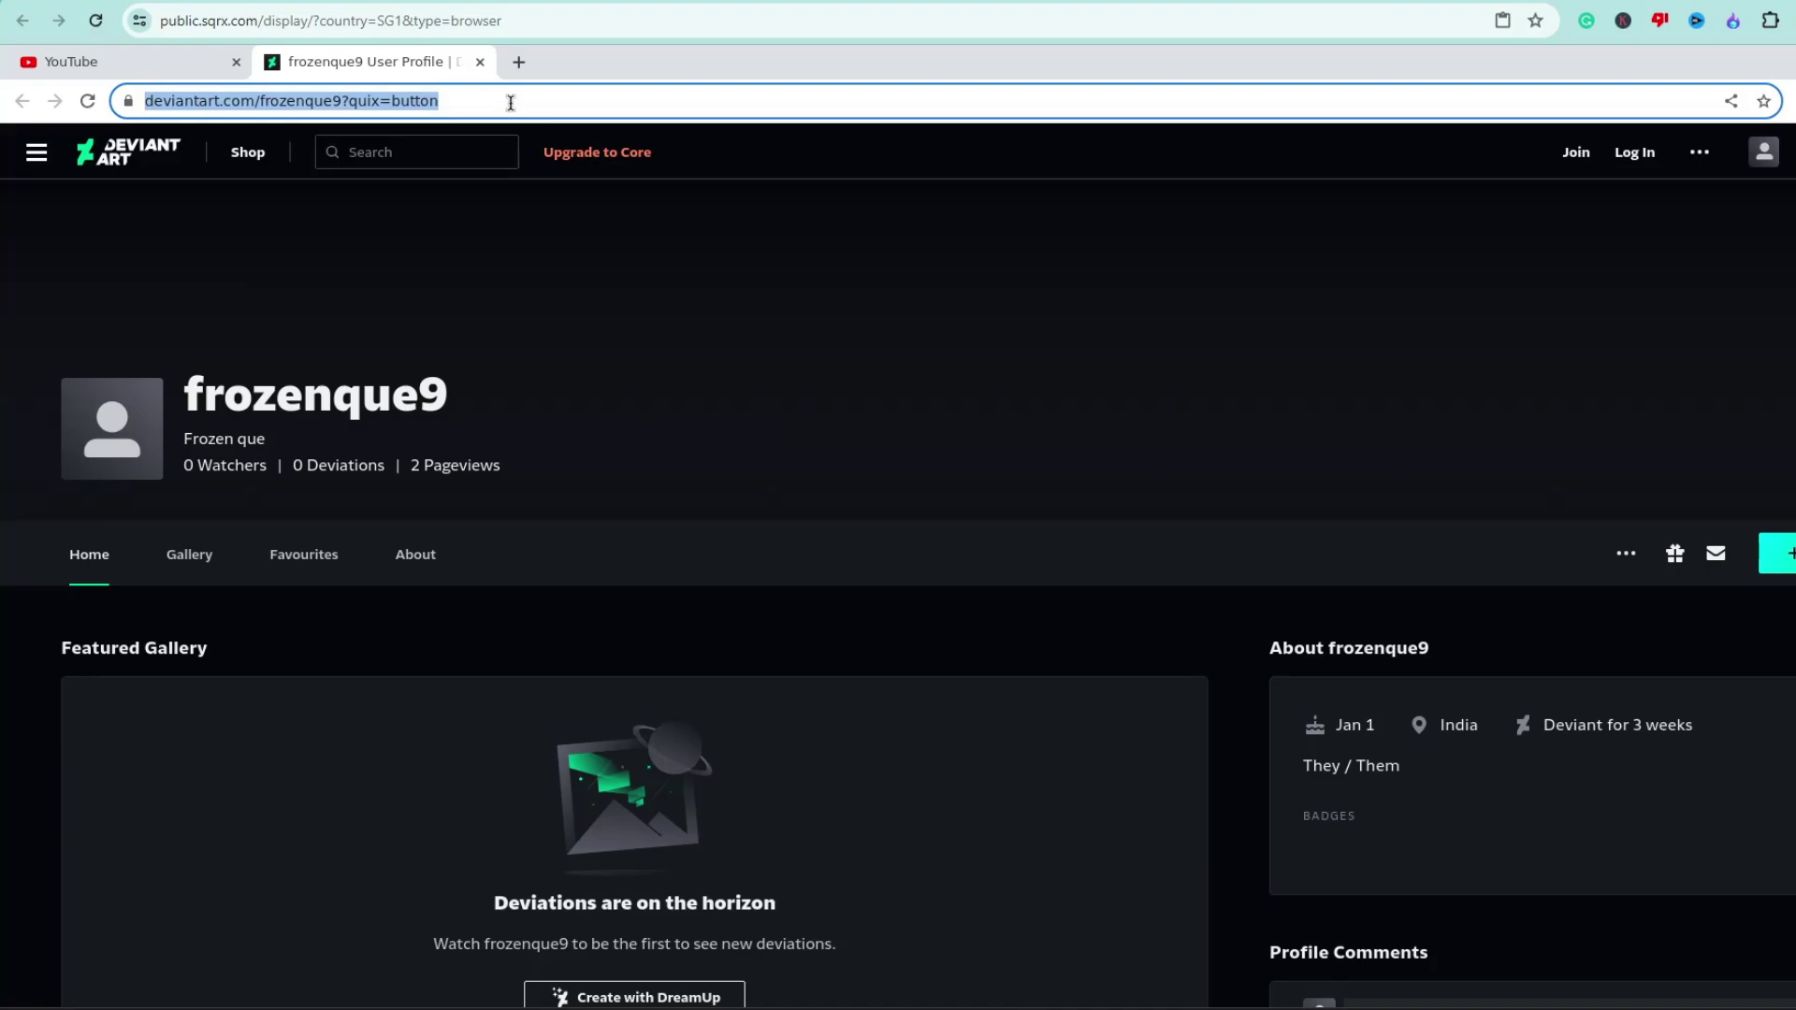
scroll(1547, 421, "down", 5)
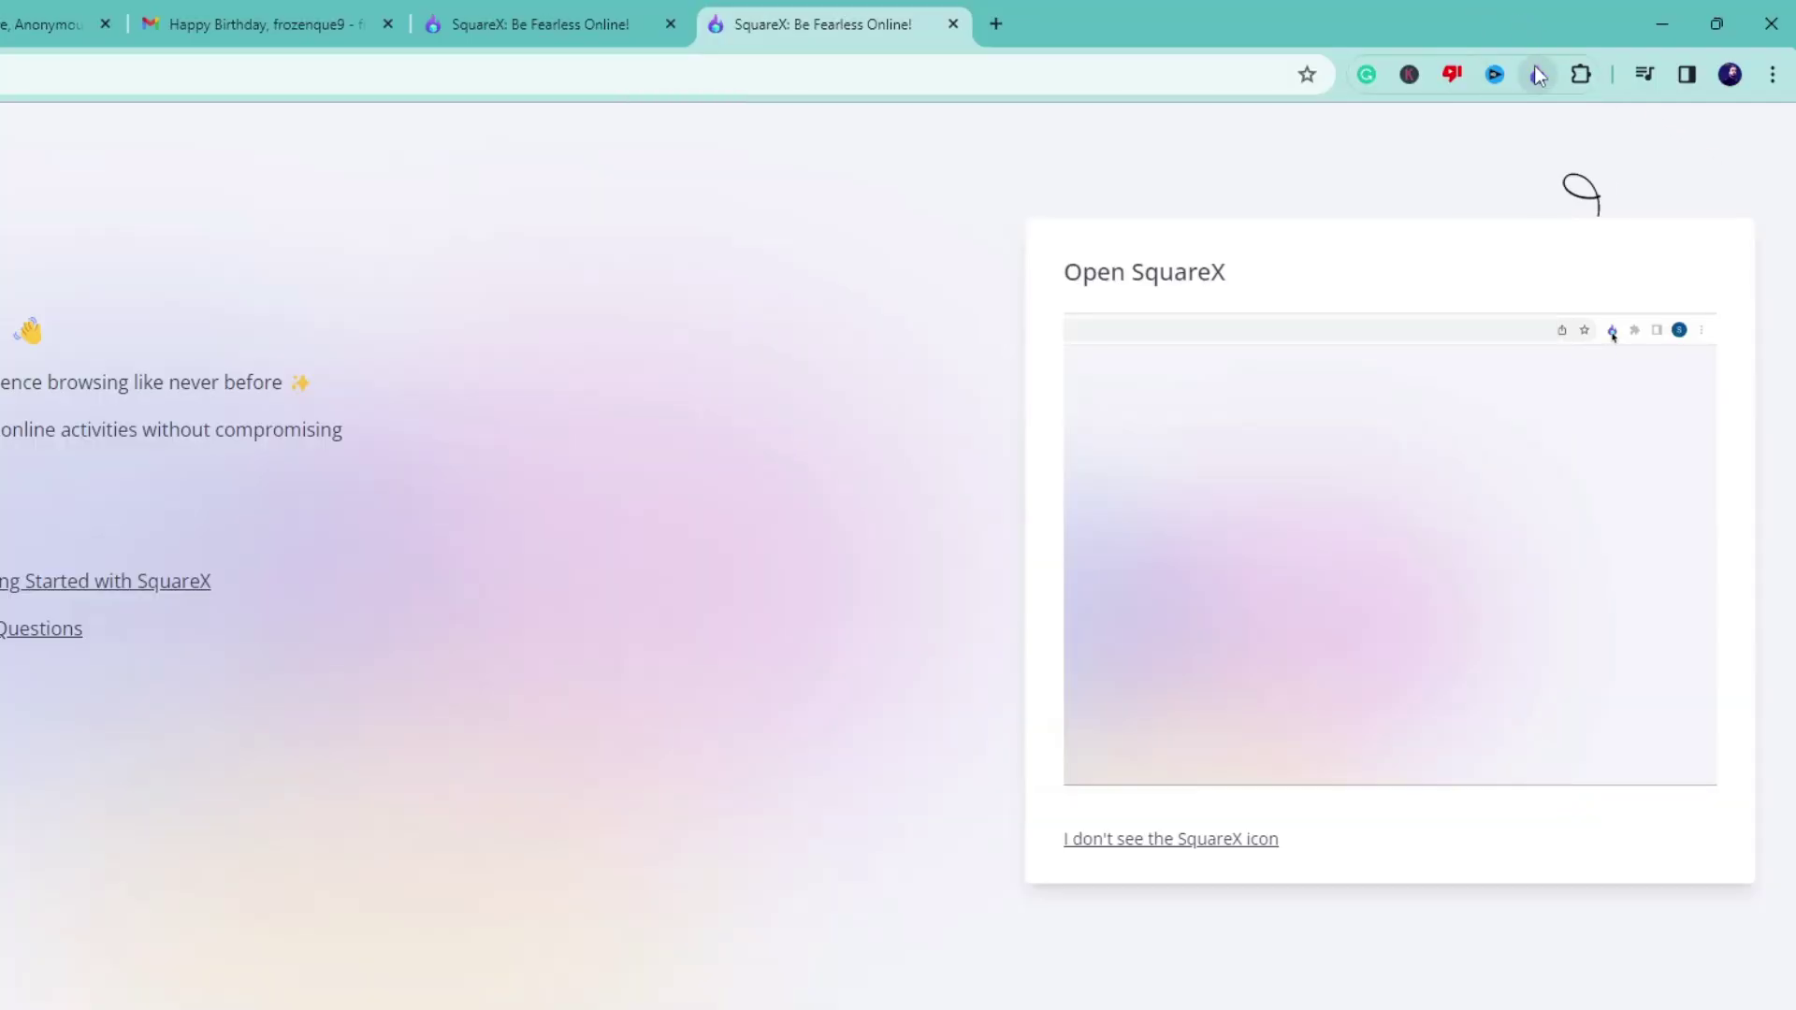
Start a Disposable File Viewer session from the SquareX panel.
left_click(1536, 74)
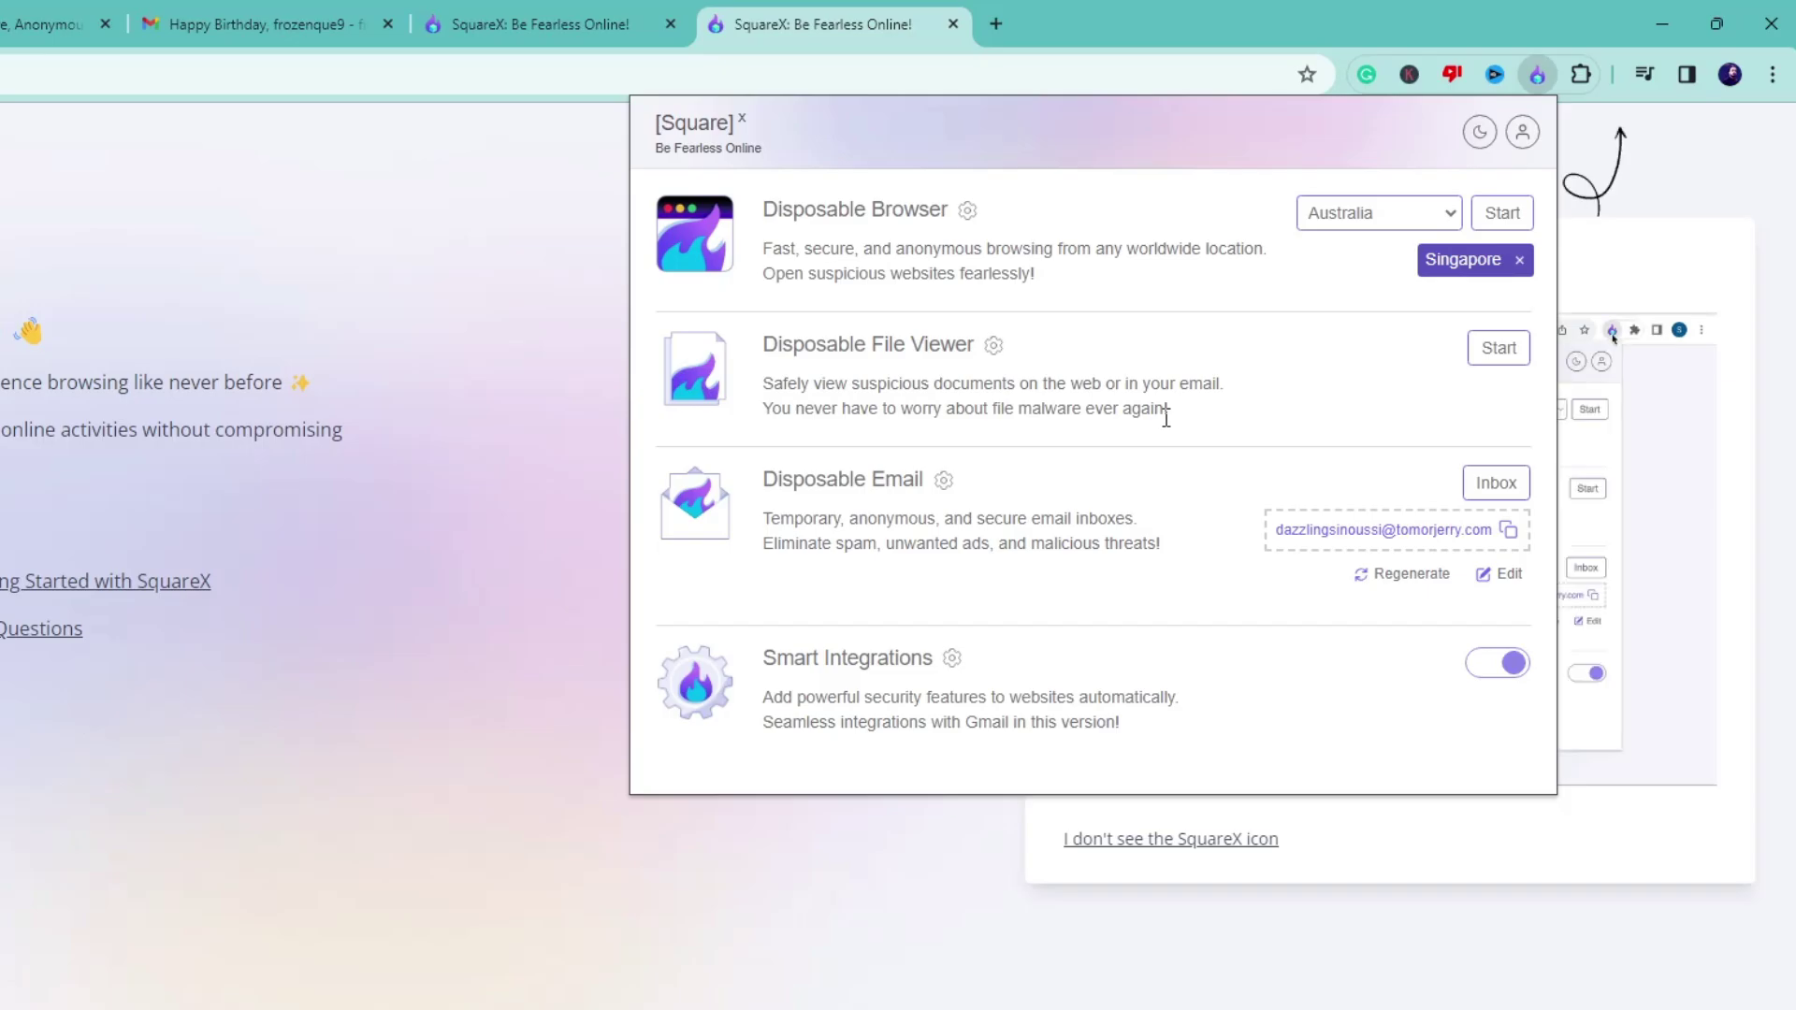
left_click(1511, 363)
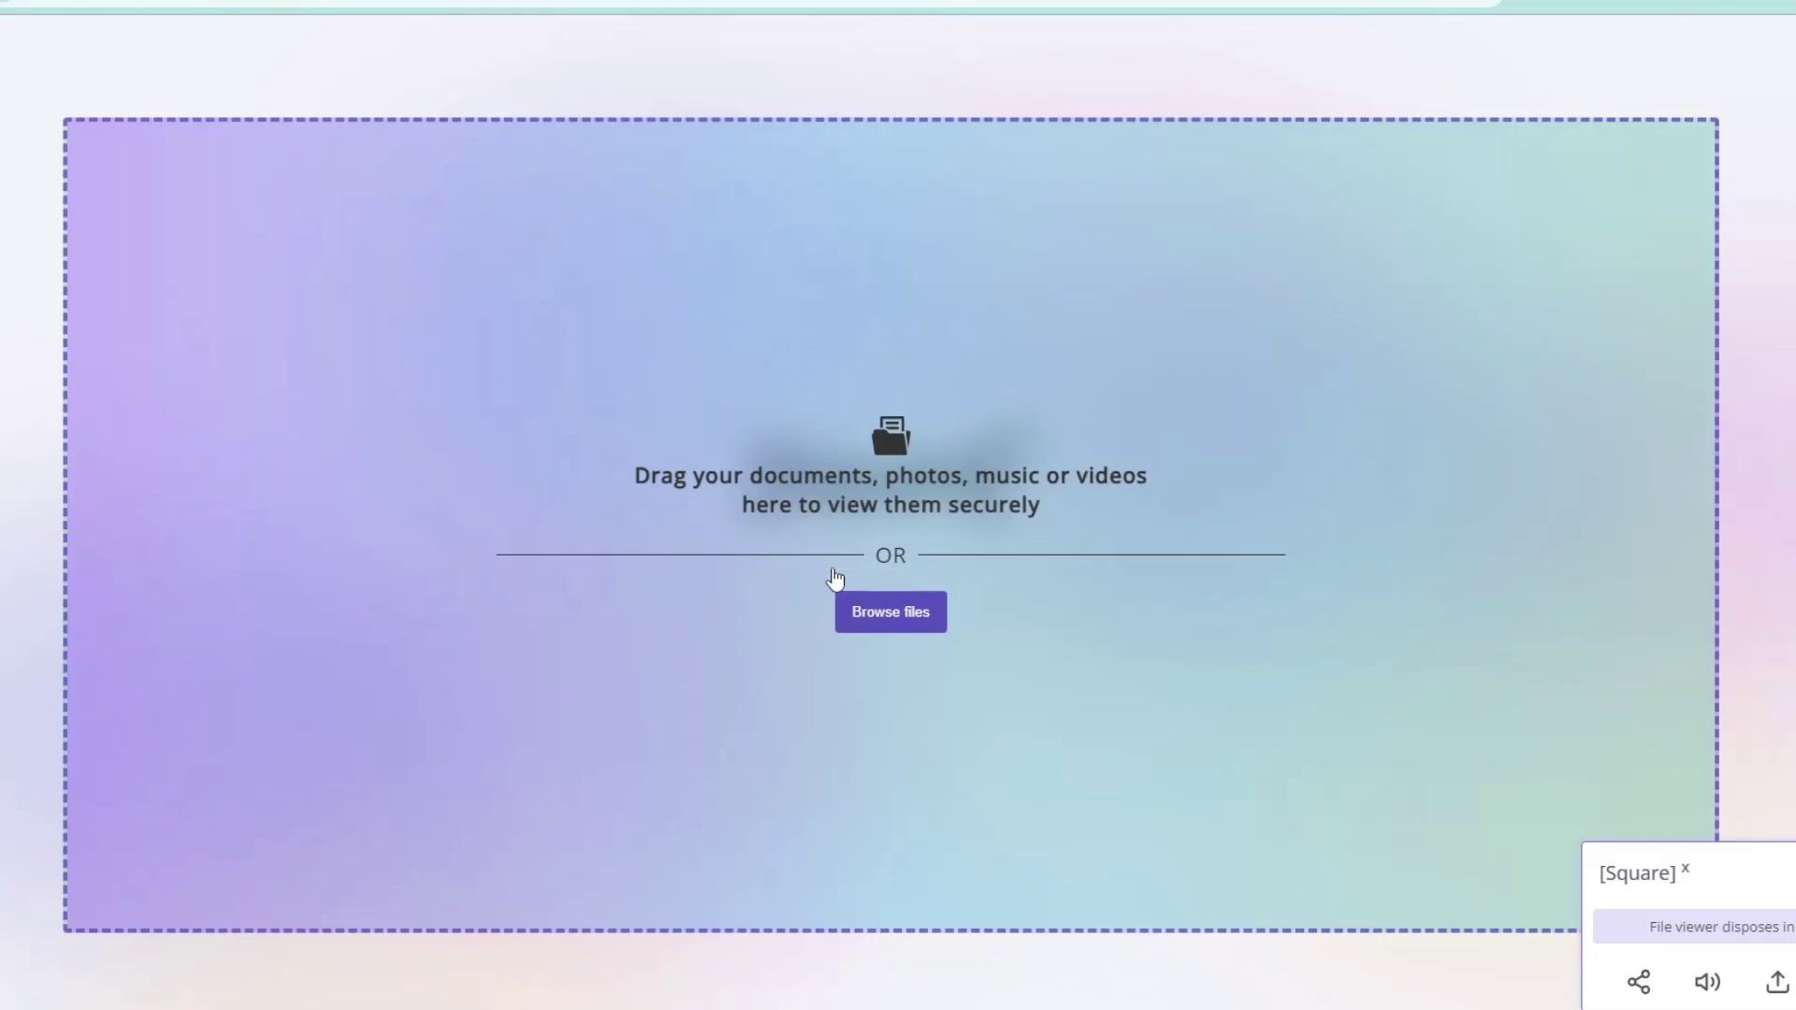
Load ventoy-1.0.96-windows (1).zip from Downloads into the disposable file viewer.
left_click(879, 619)
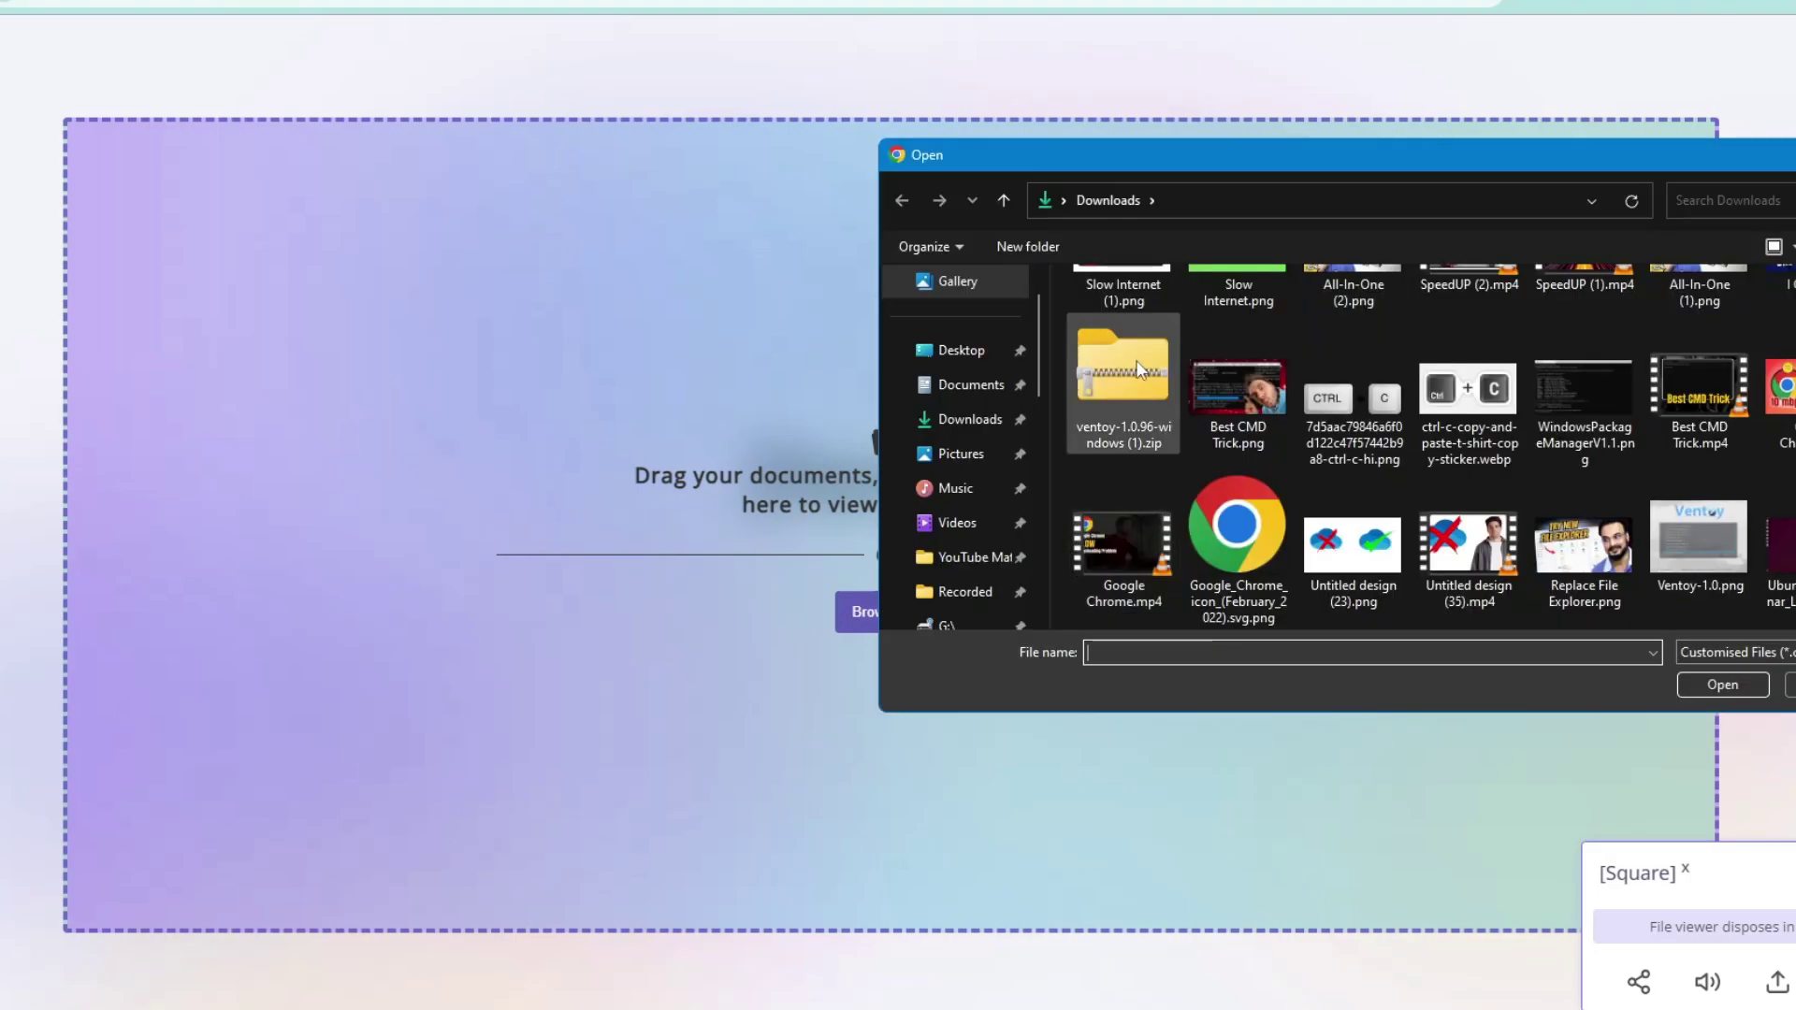
left_click(1126, 370)
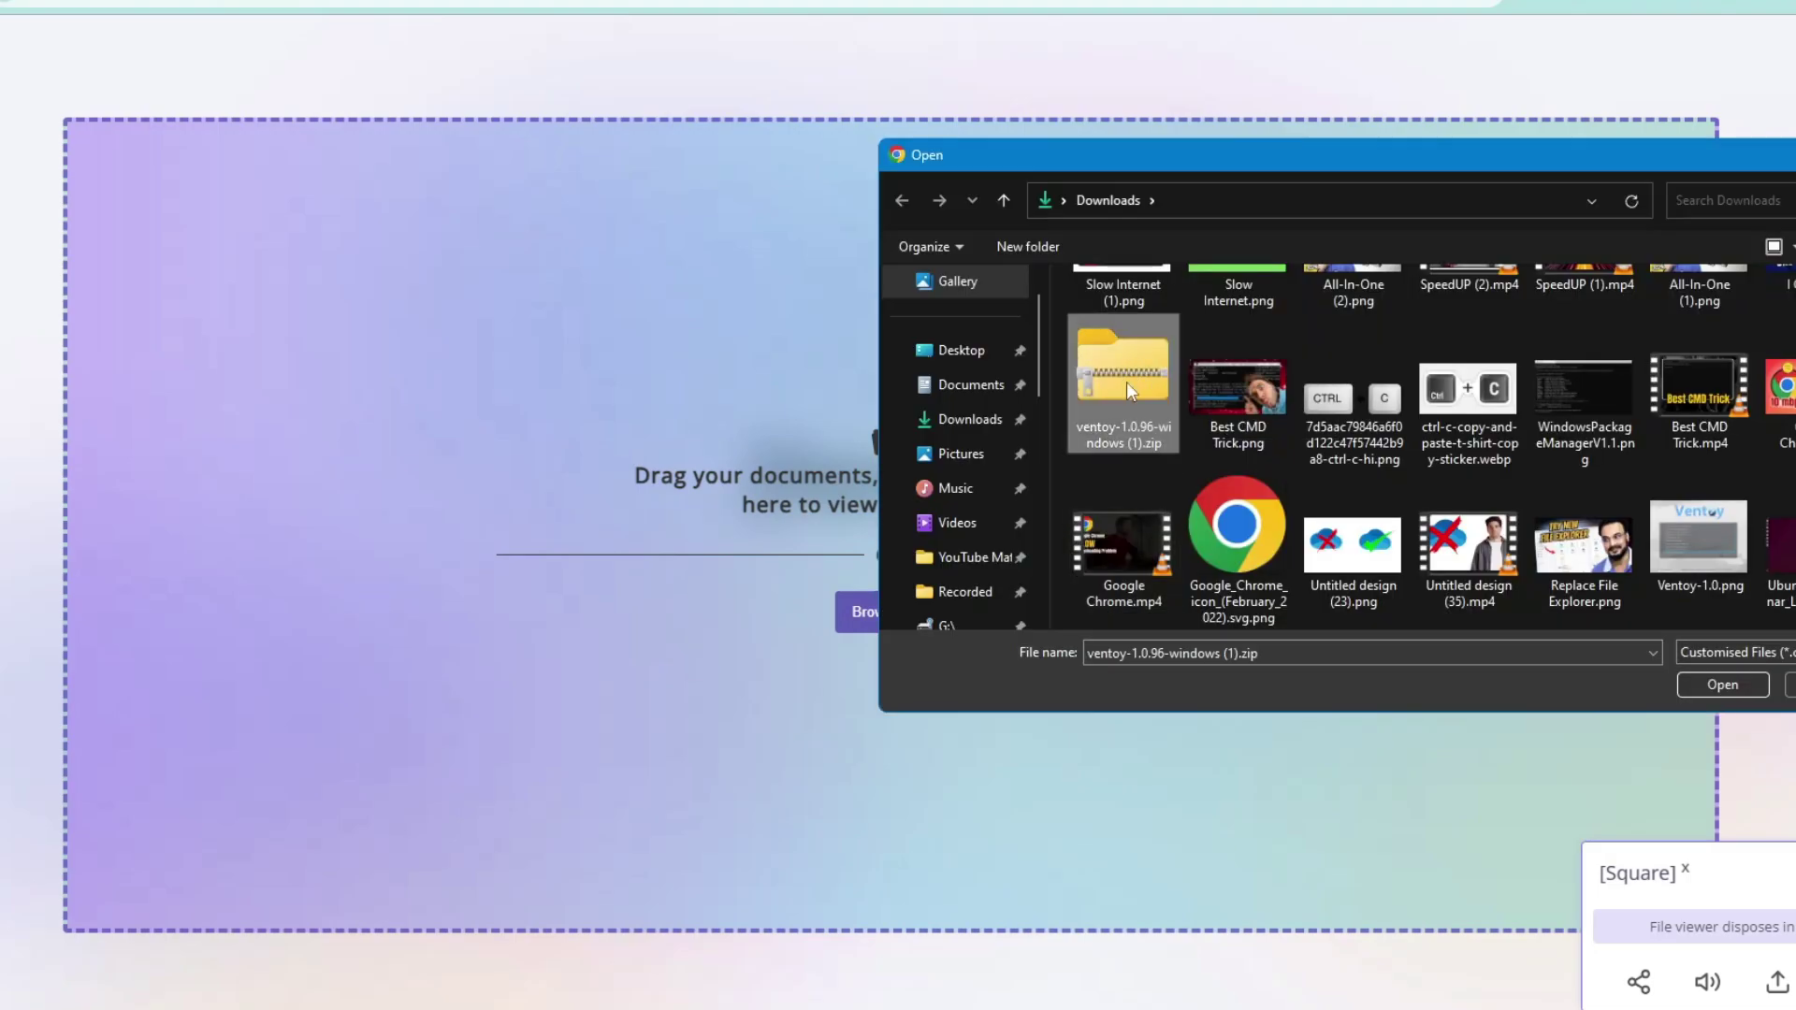
left_click(1730, 686)
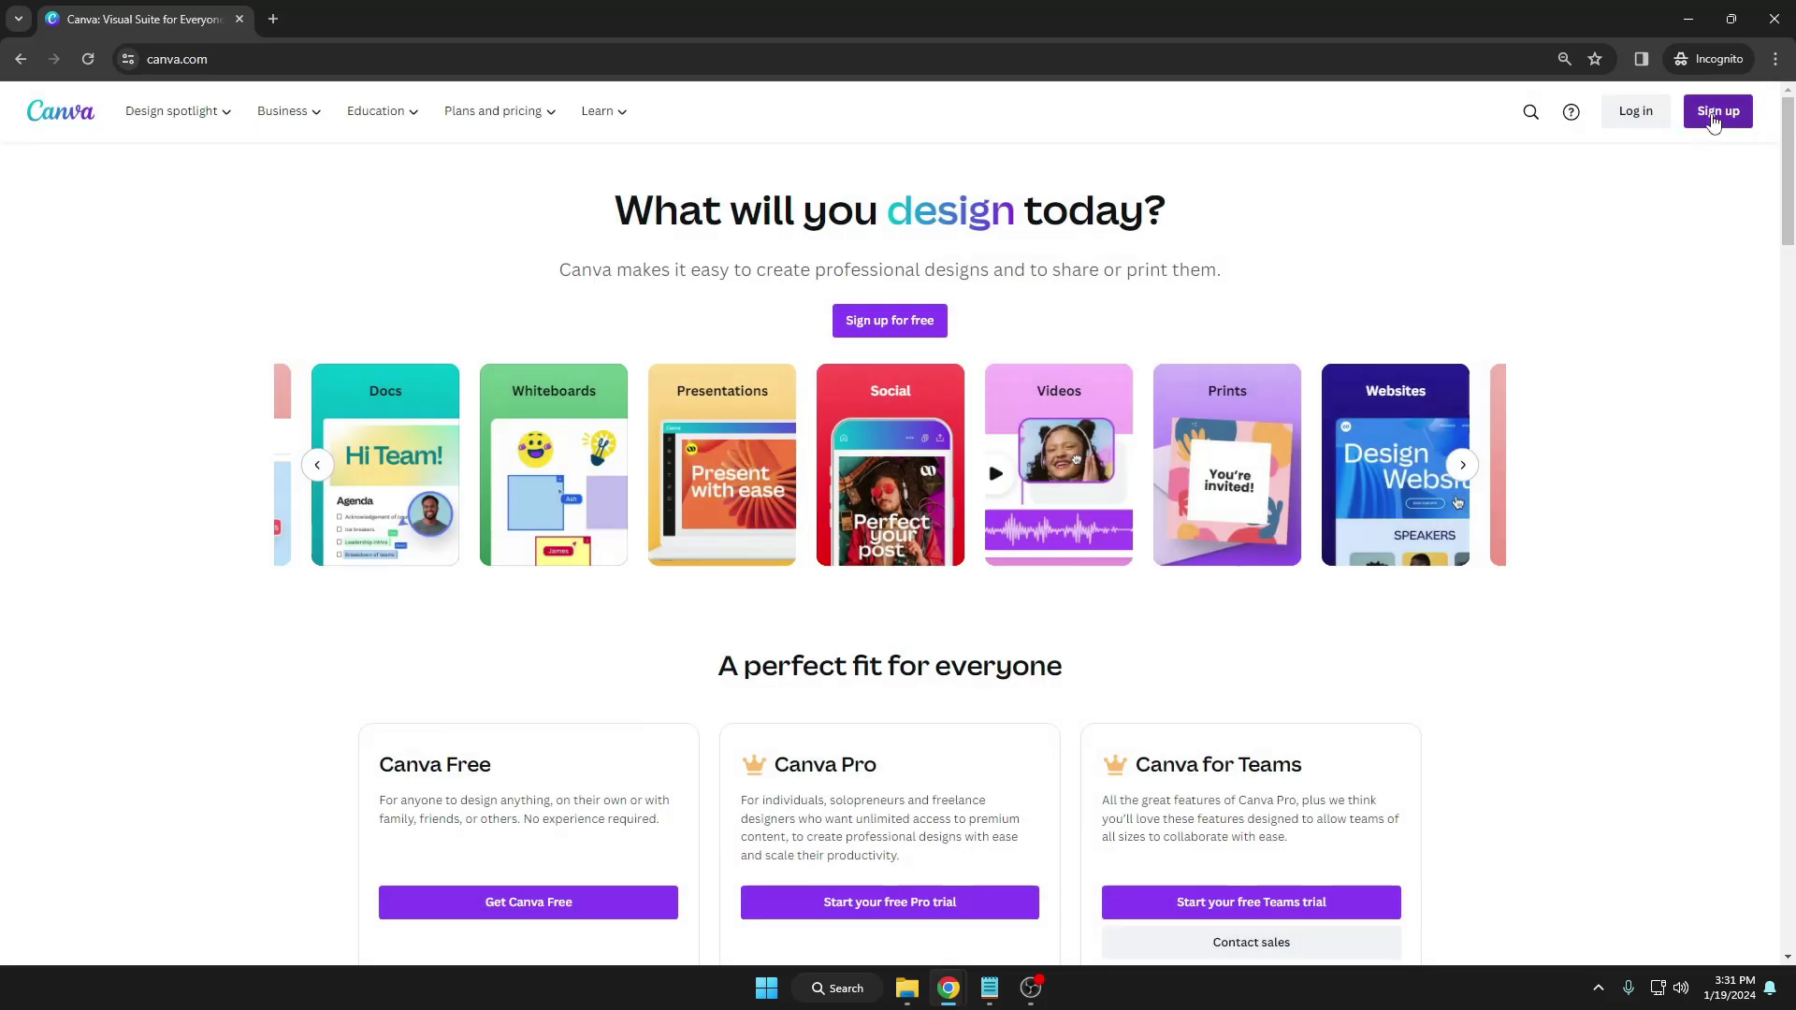
Begin the Canva sign-up and copy the disposable email address from SquareX.
left_click(1713, 117)
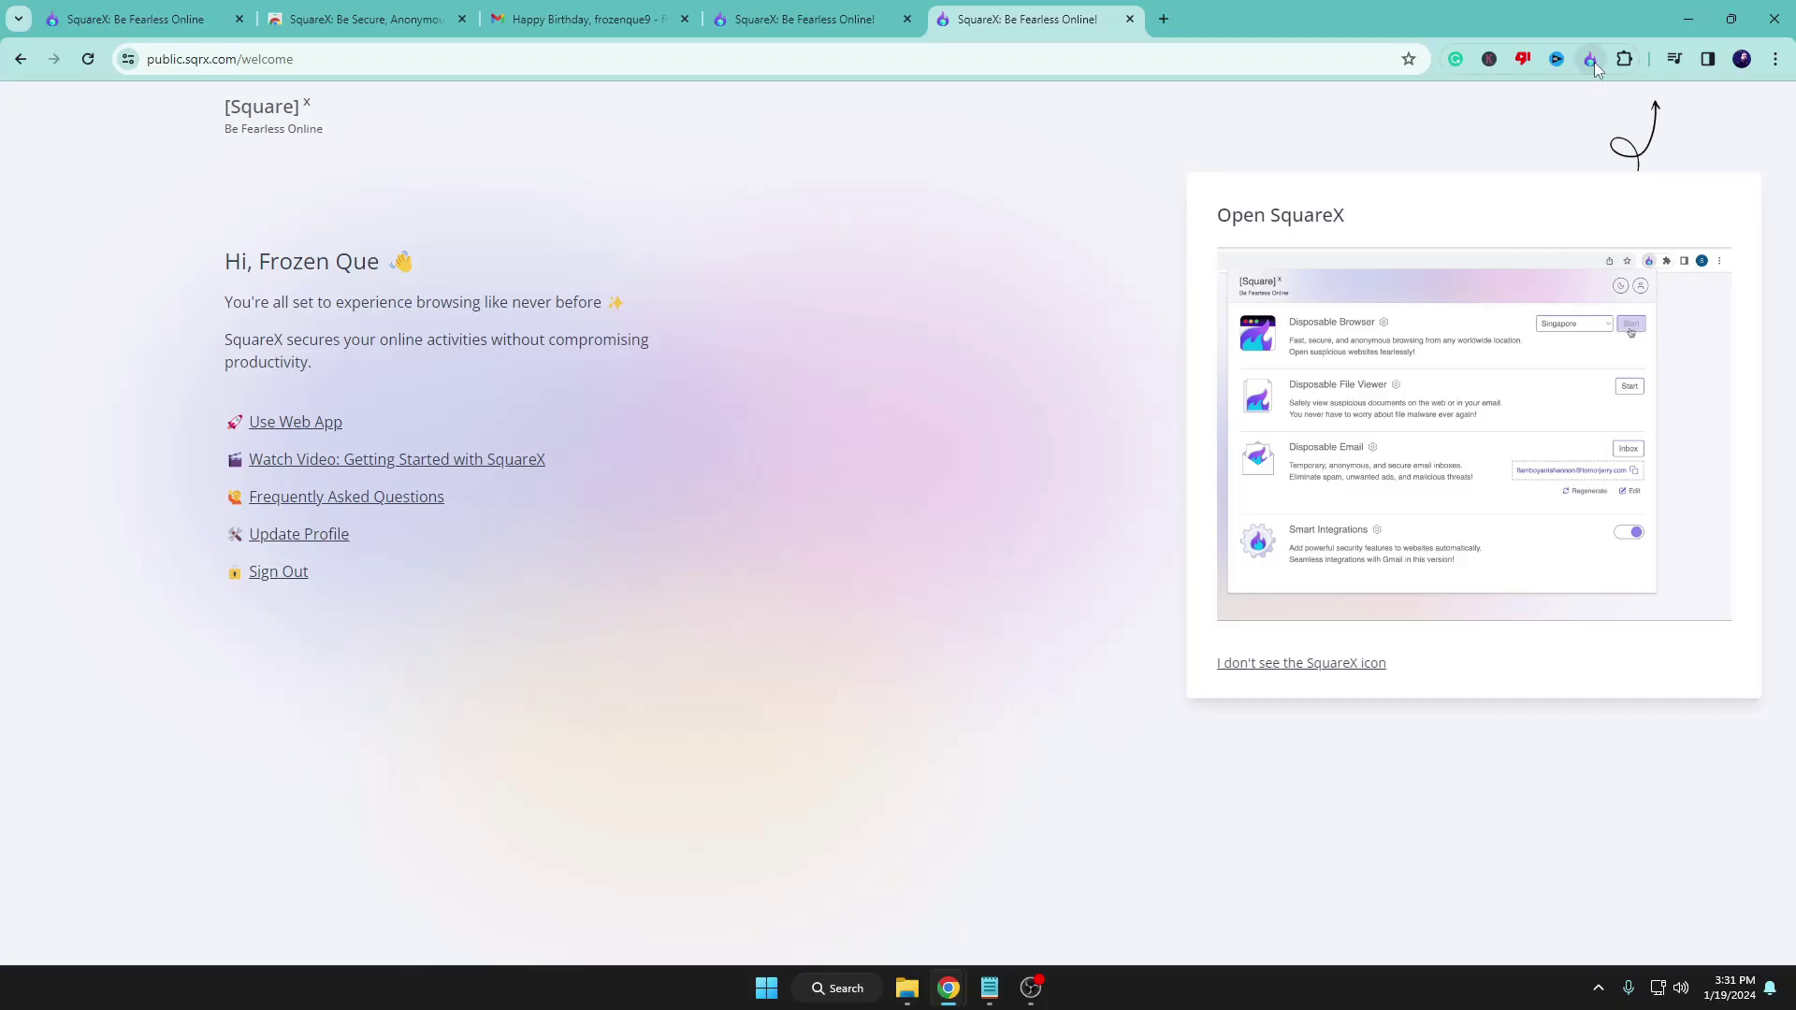
left_click(1590, 59)
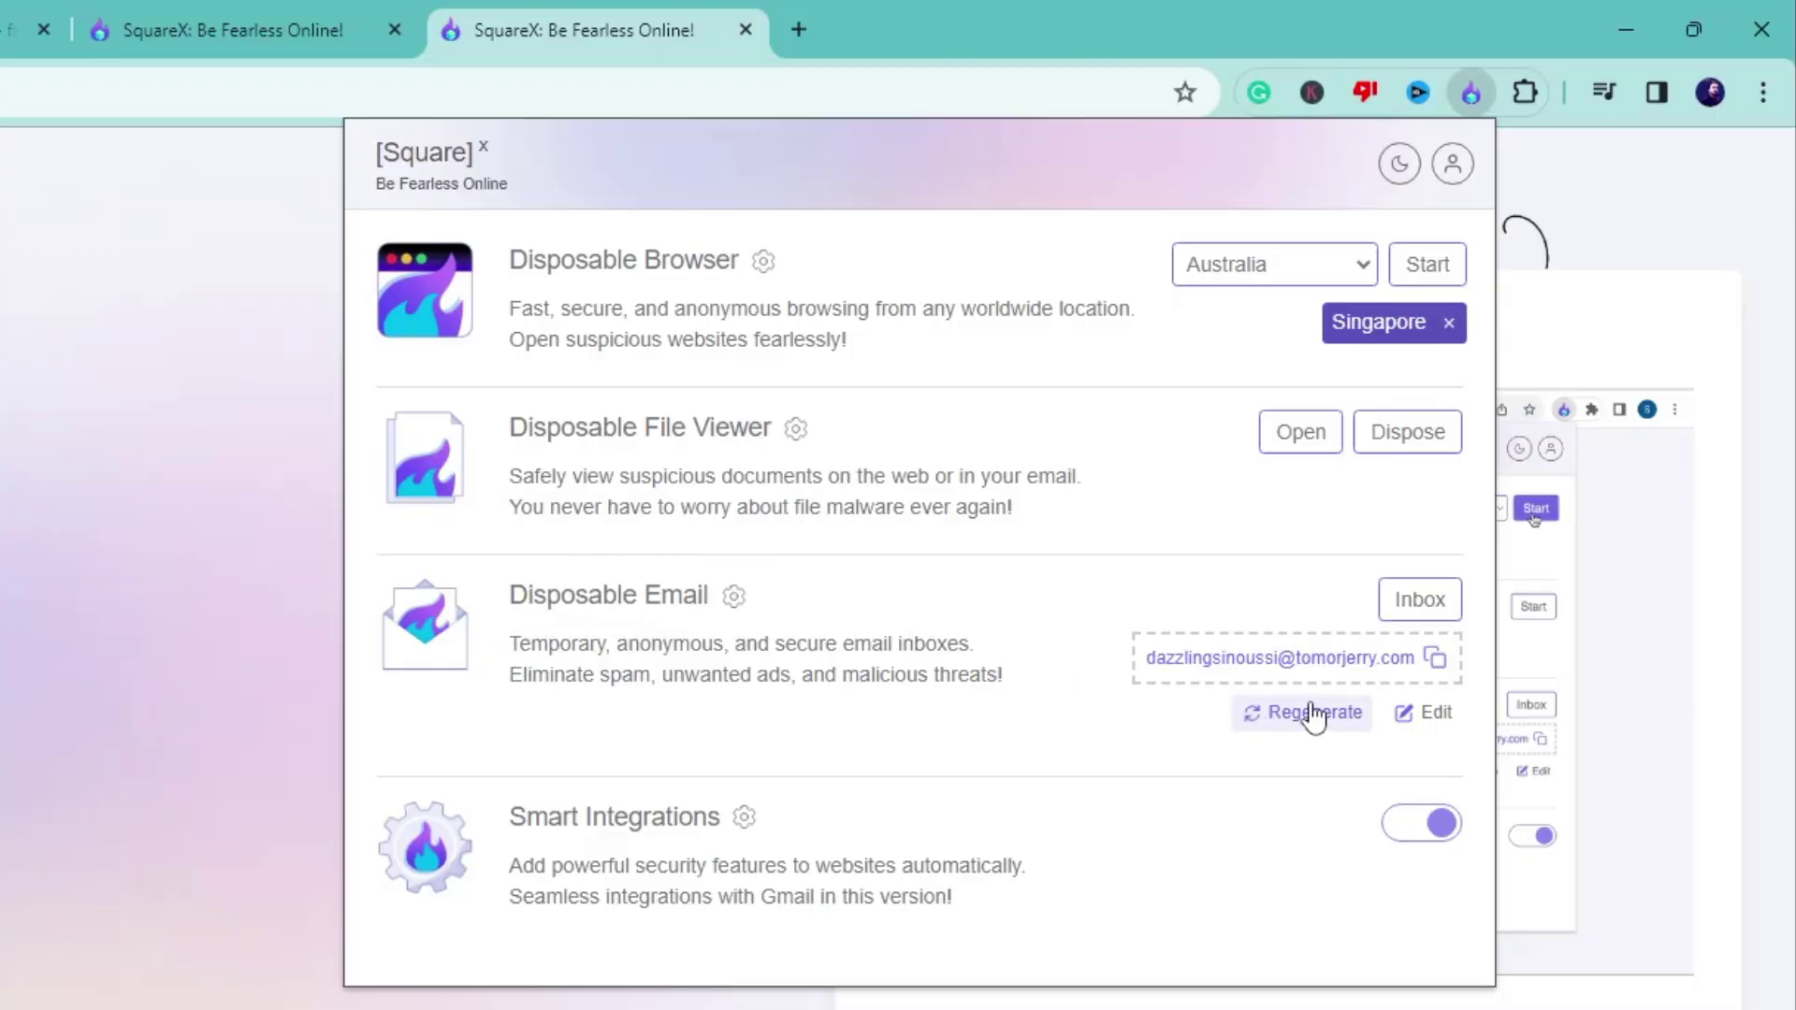
left_click(1436, 659)
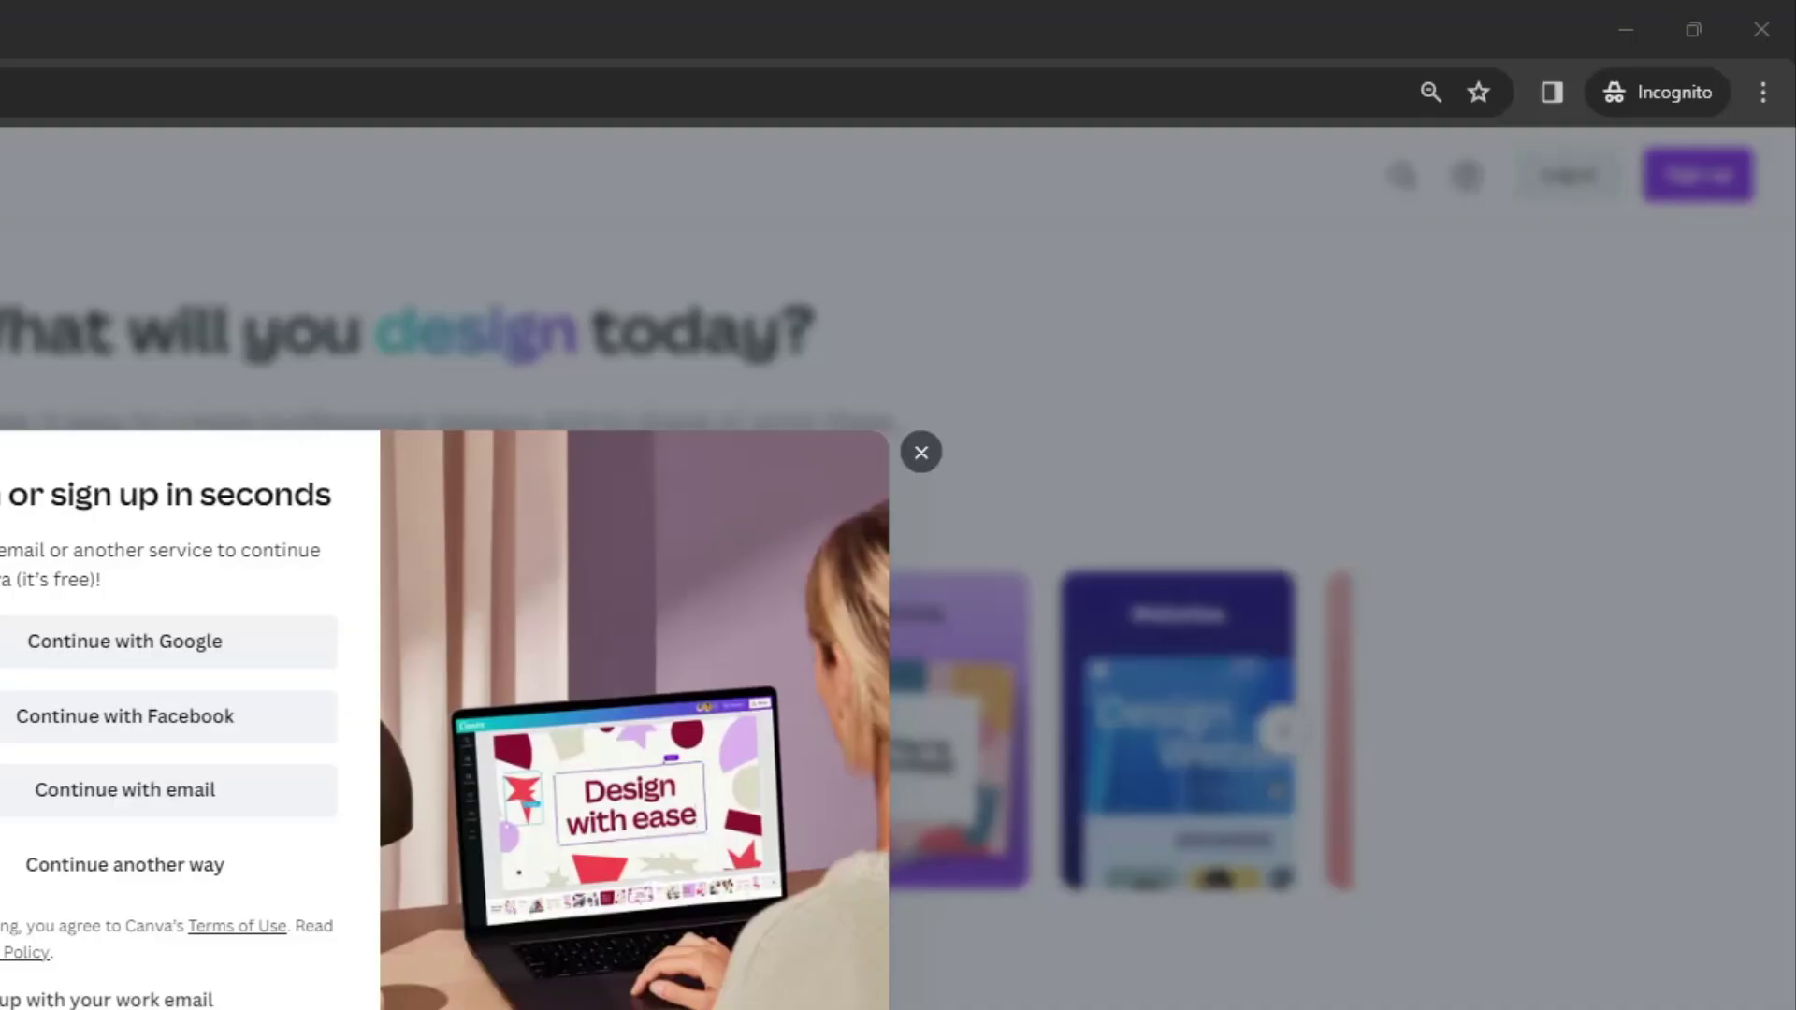
Sign up with the pasted disposable email, enter the user's name, and create the account.
left_click(114, 803)
left_click(122, 683)
key("ctrl+v")
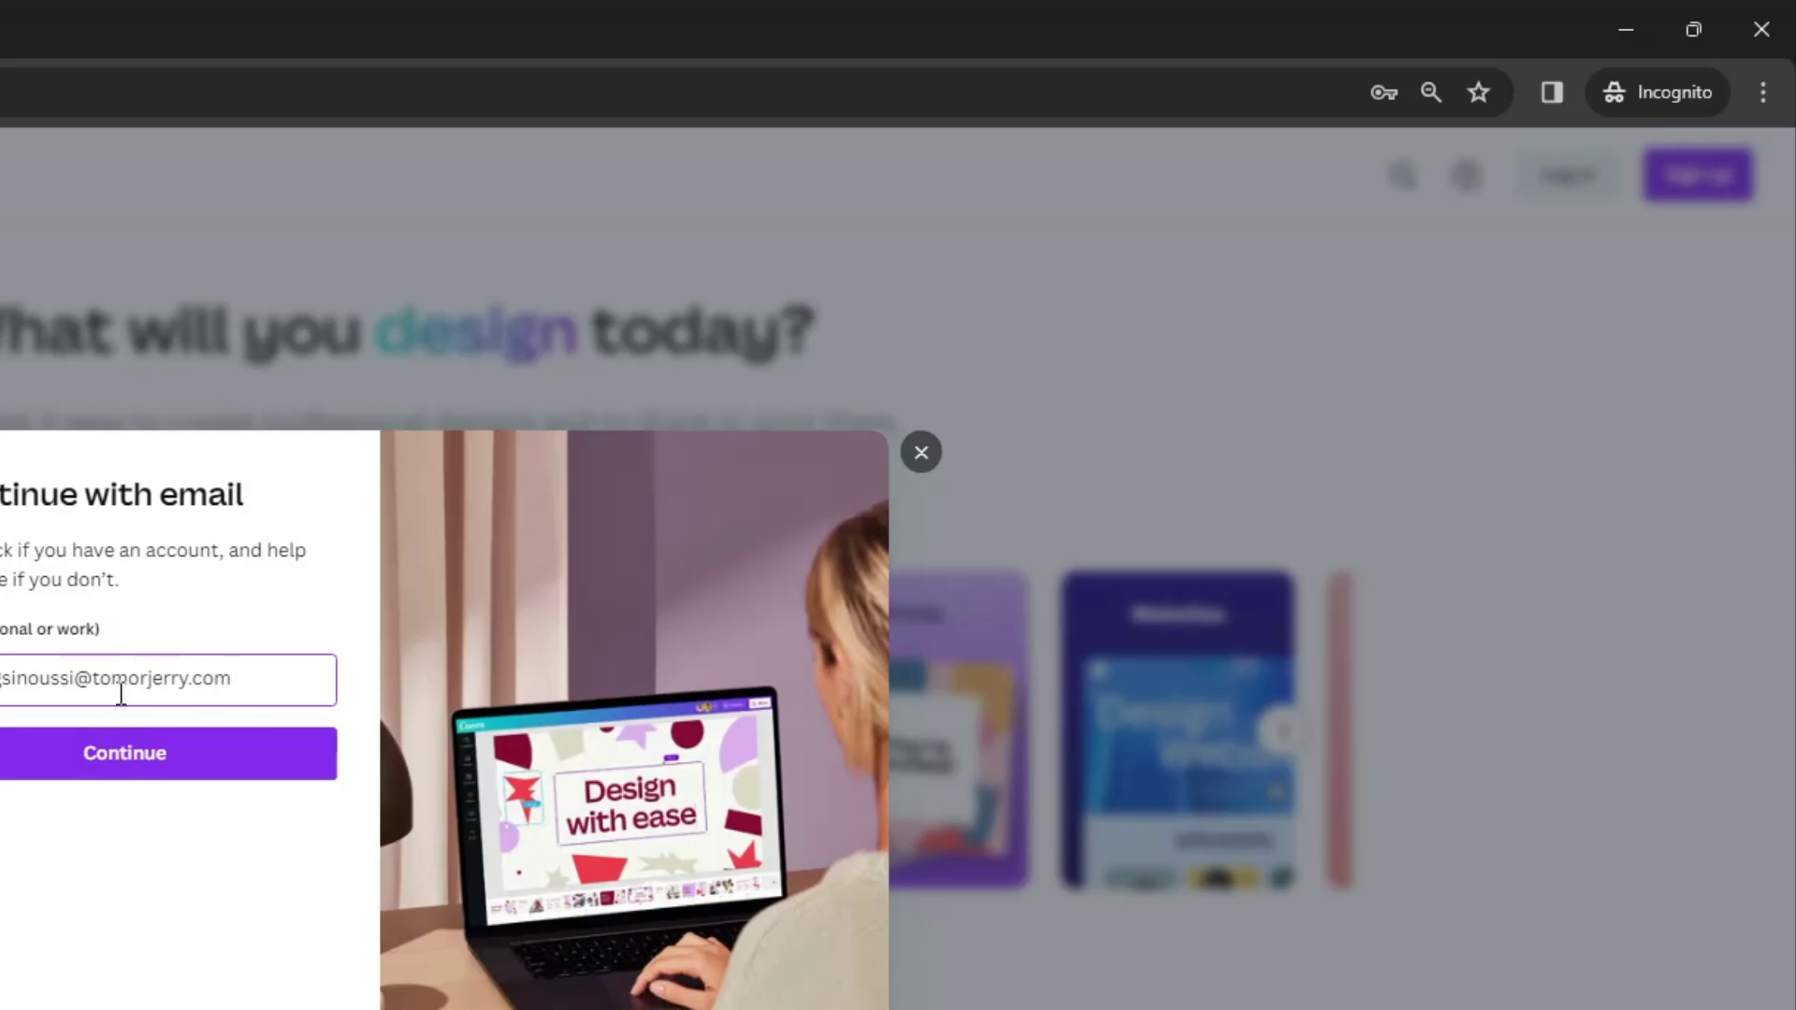
left_click(151, 758)
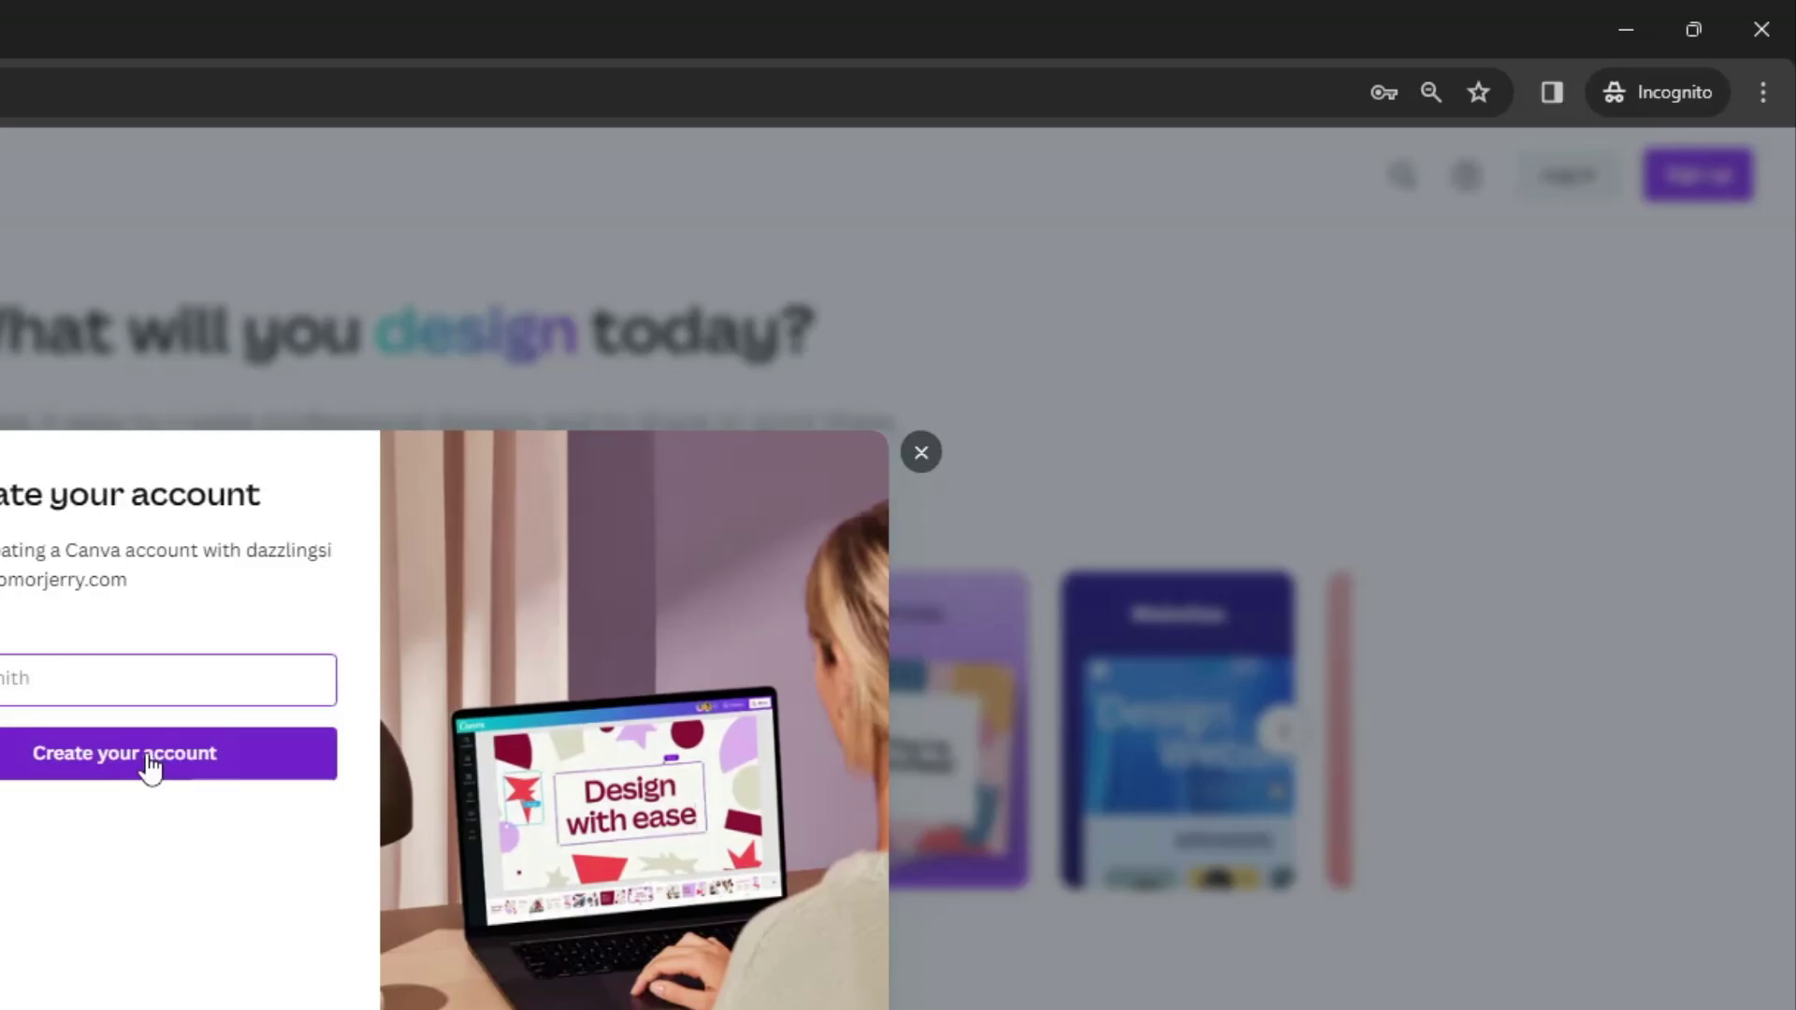
type("Shahbaz")
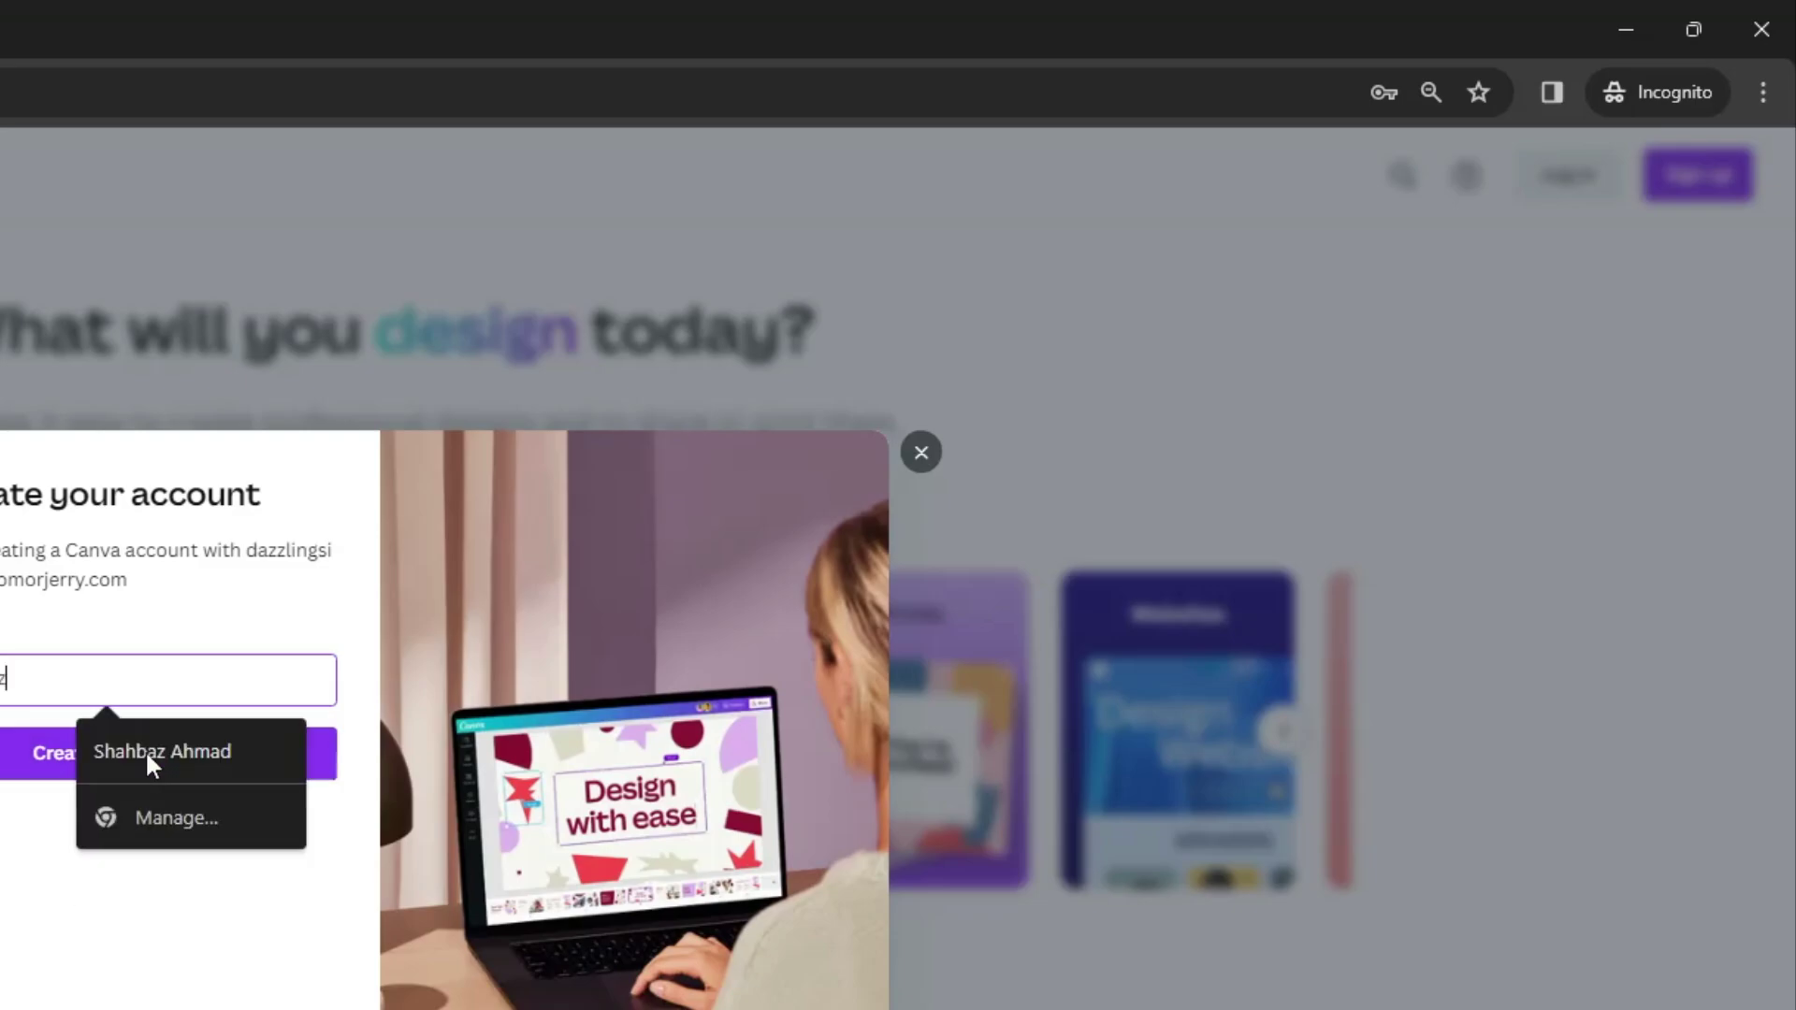
left_click(36, 753)
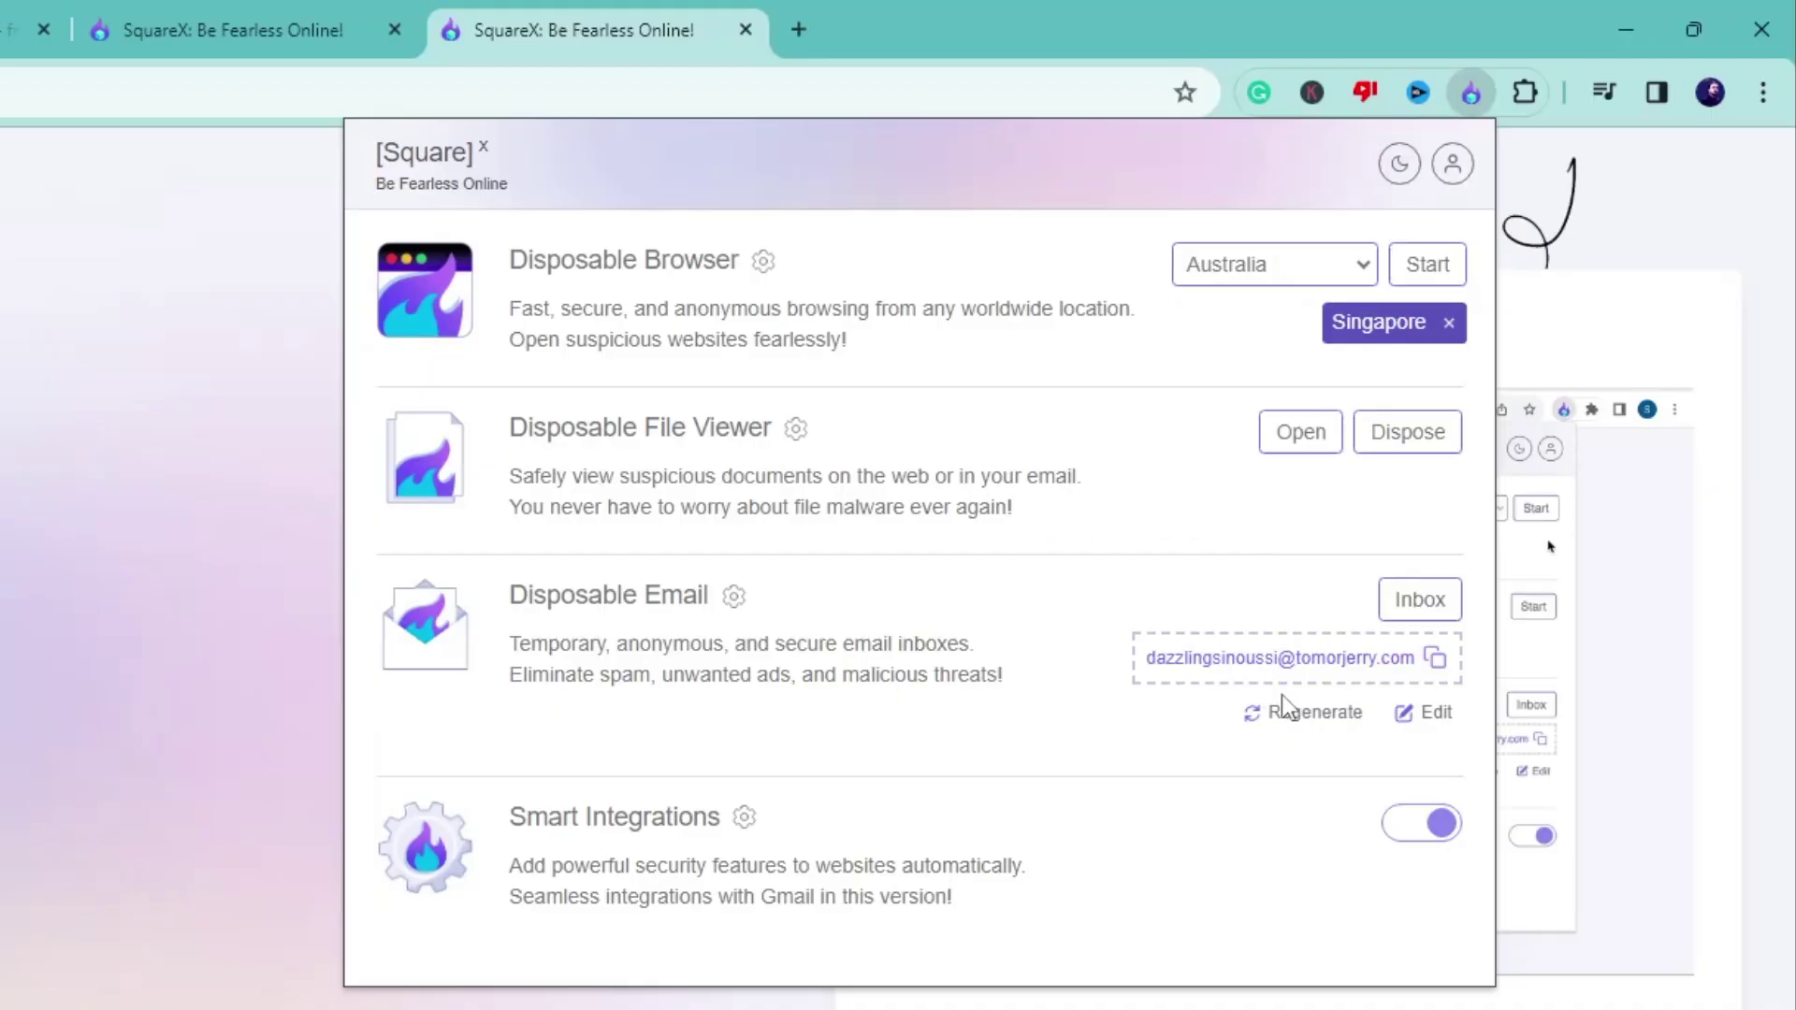
Get the Canva verification code from the SquareX disposable inbox and paste it into Canva.
left_click(1434, 610)
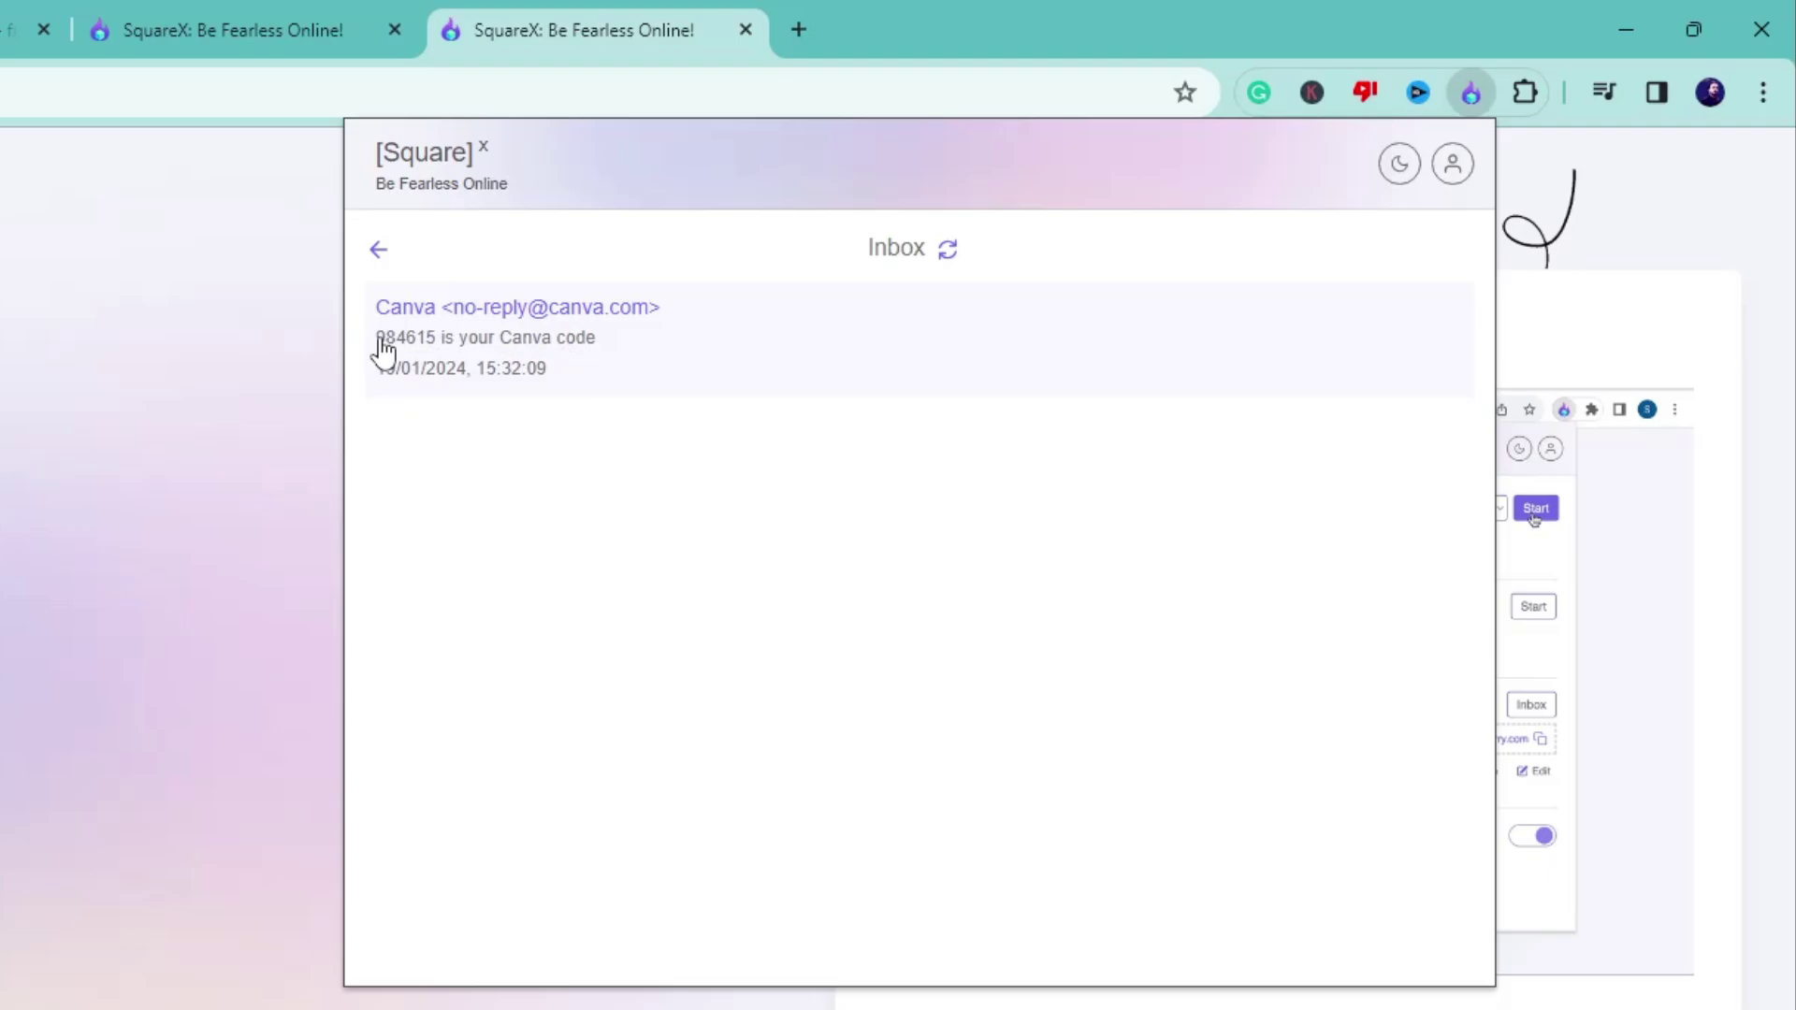
left_click(412, 349)
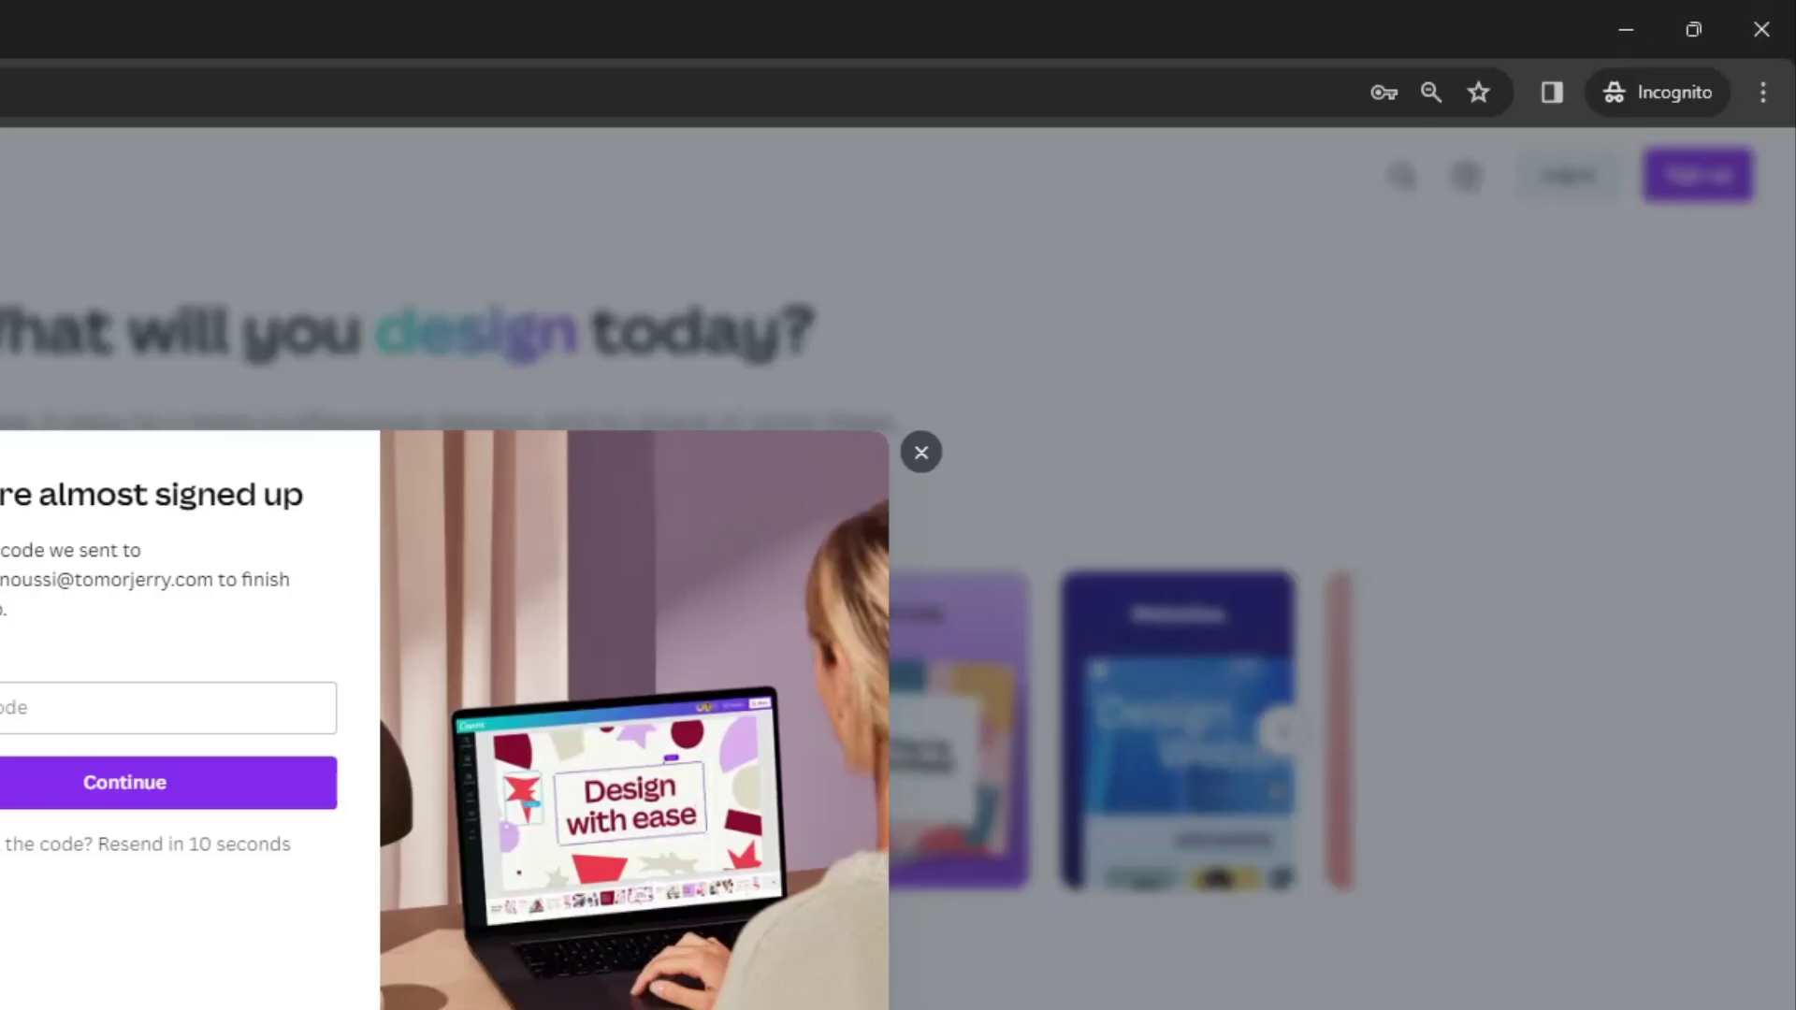
left_click(106, 689)
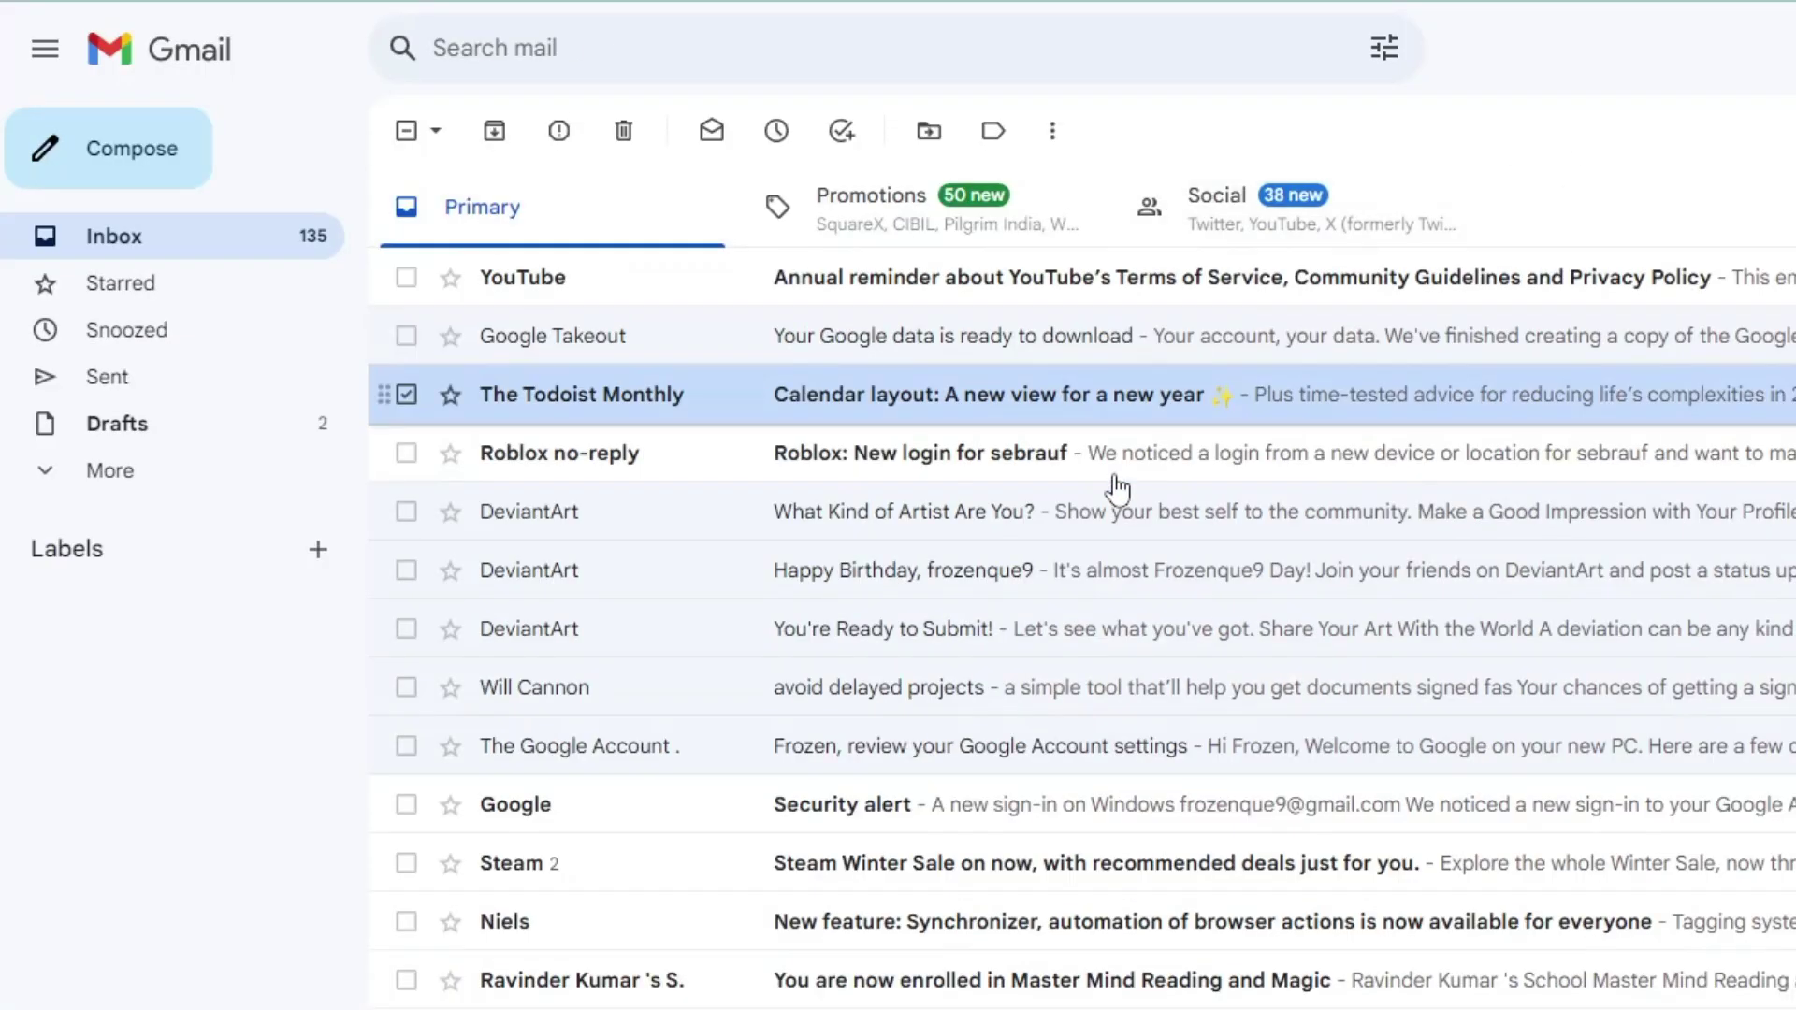
Preview the 'Master Mind Reading and Magic' enrollment email in Enhanced Privacy Mode, blocking trackers.
scroll(1066, 654, "down", 3)
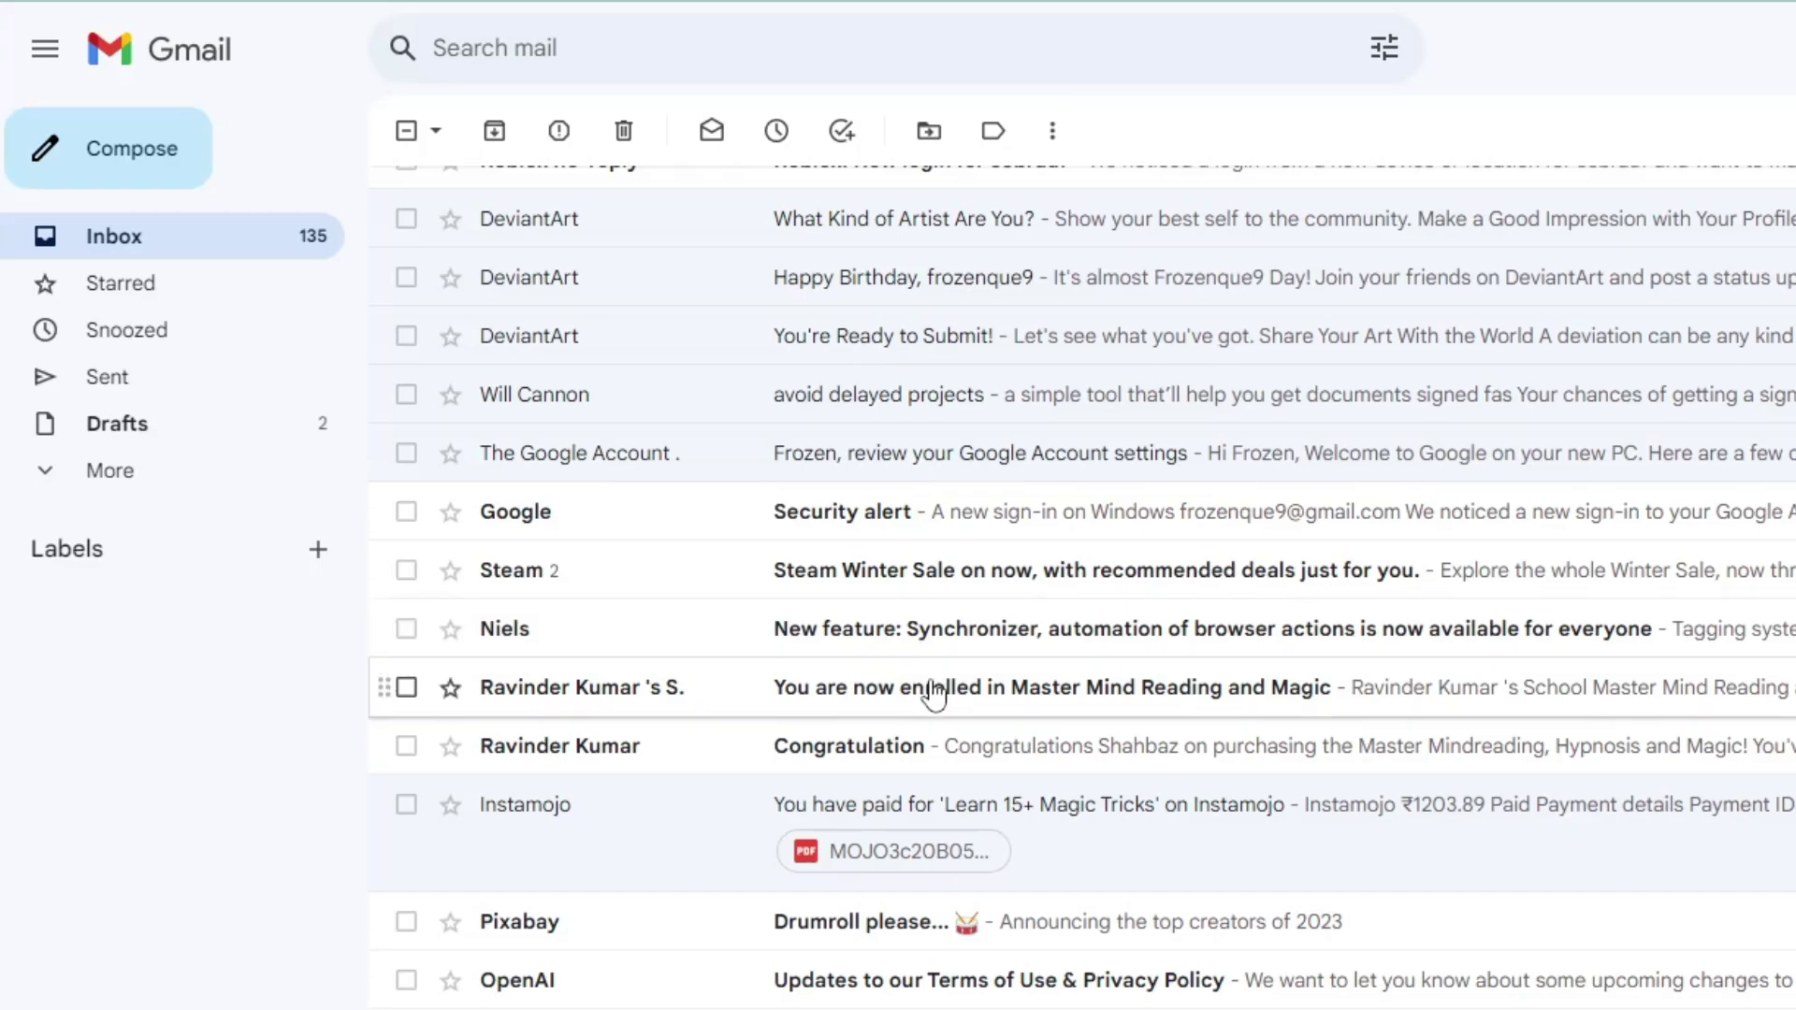
right_click(1033, 699)
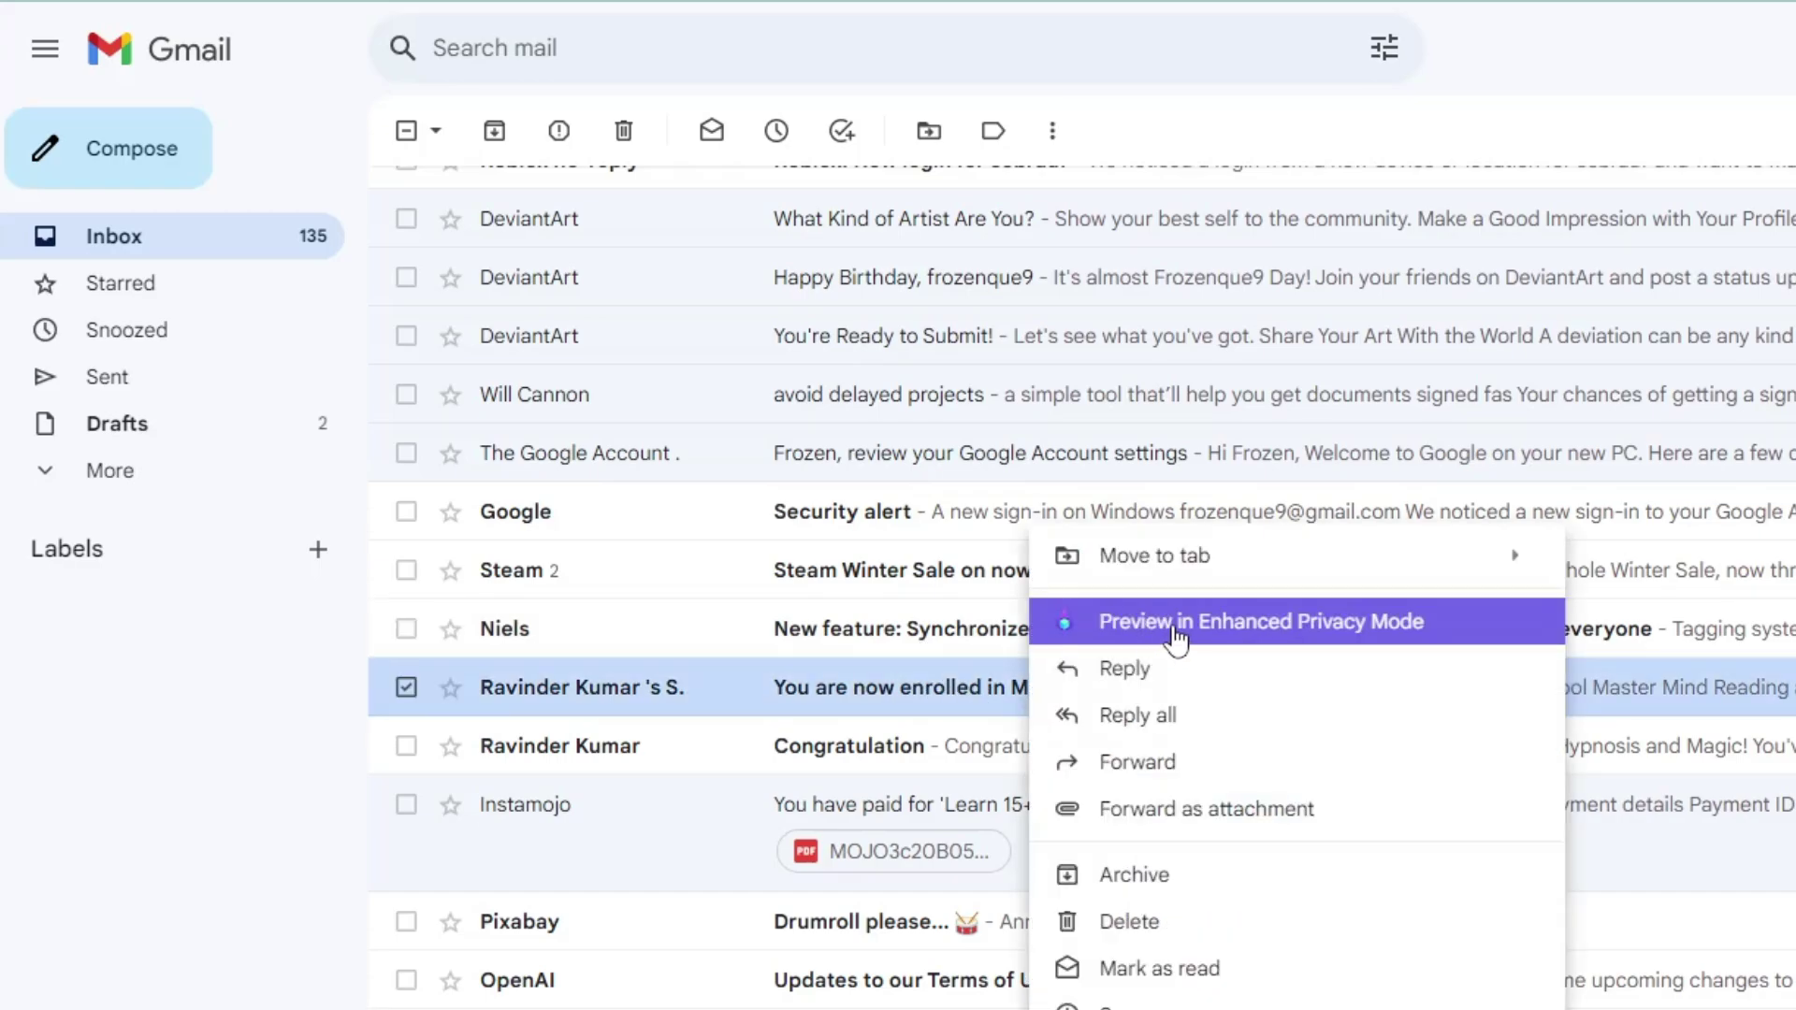
left_click(1421, 636)
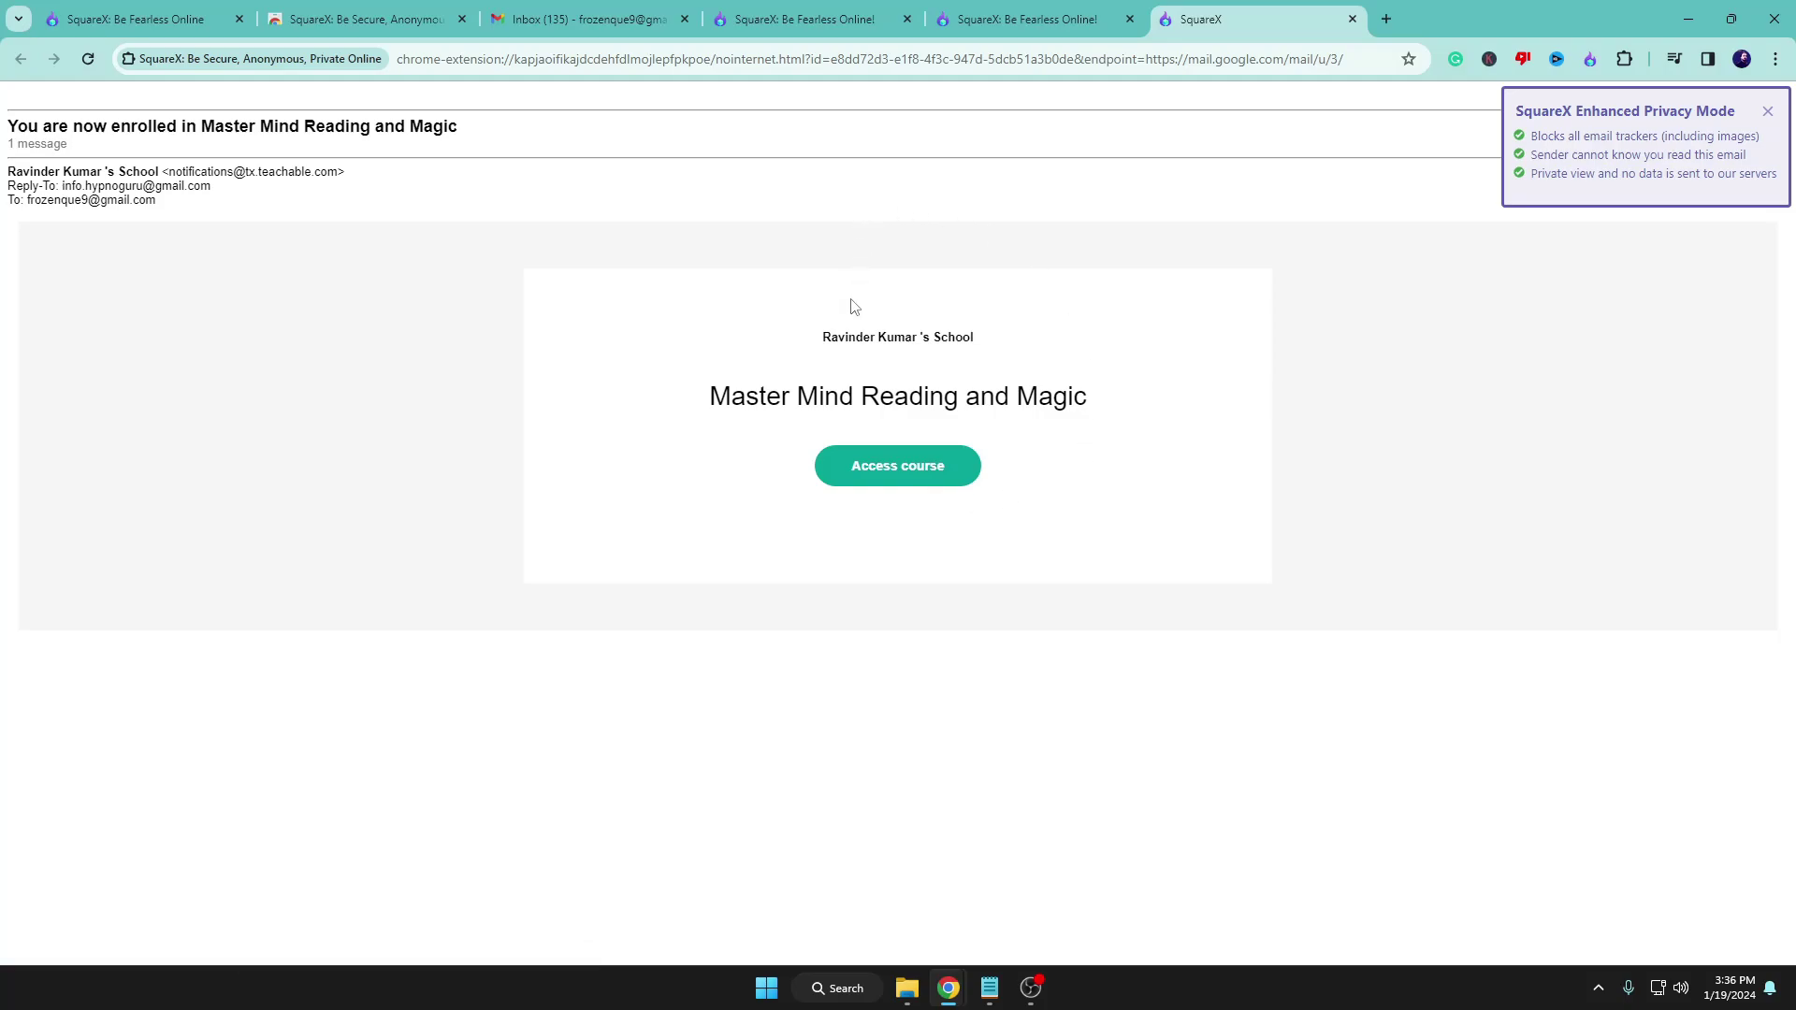
Open the email's Access course link in a Singapore SquareX disposable browser.
right_click(900, 462)
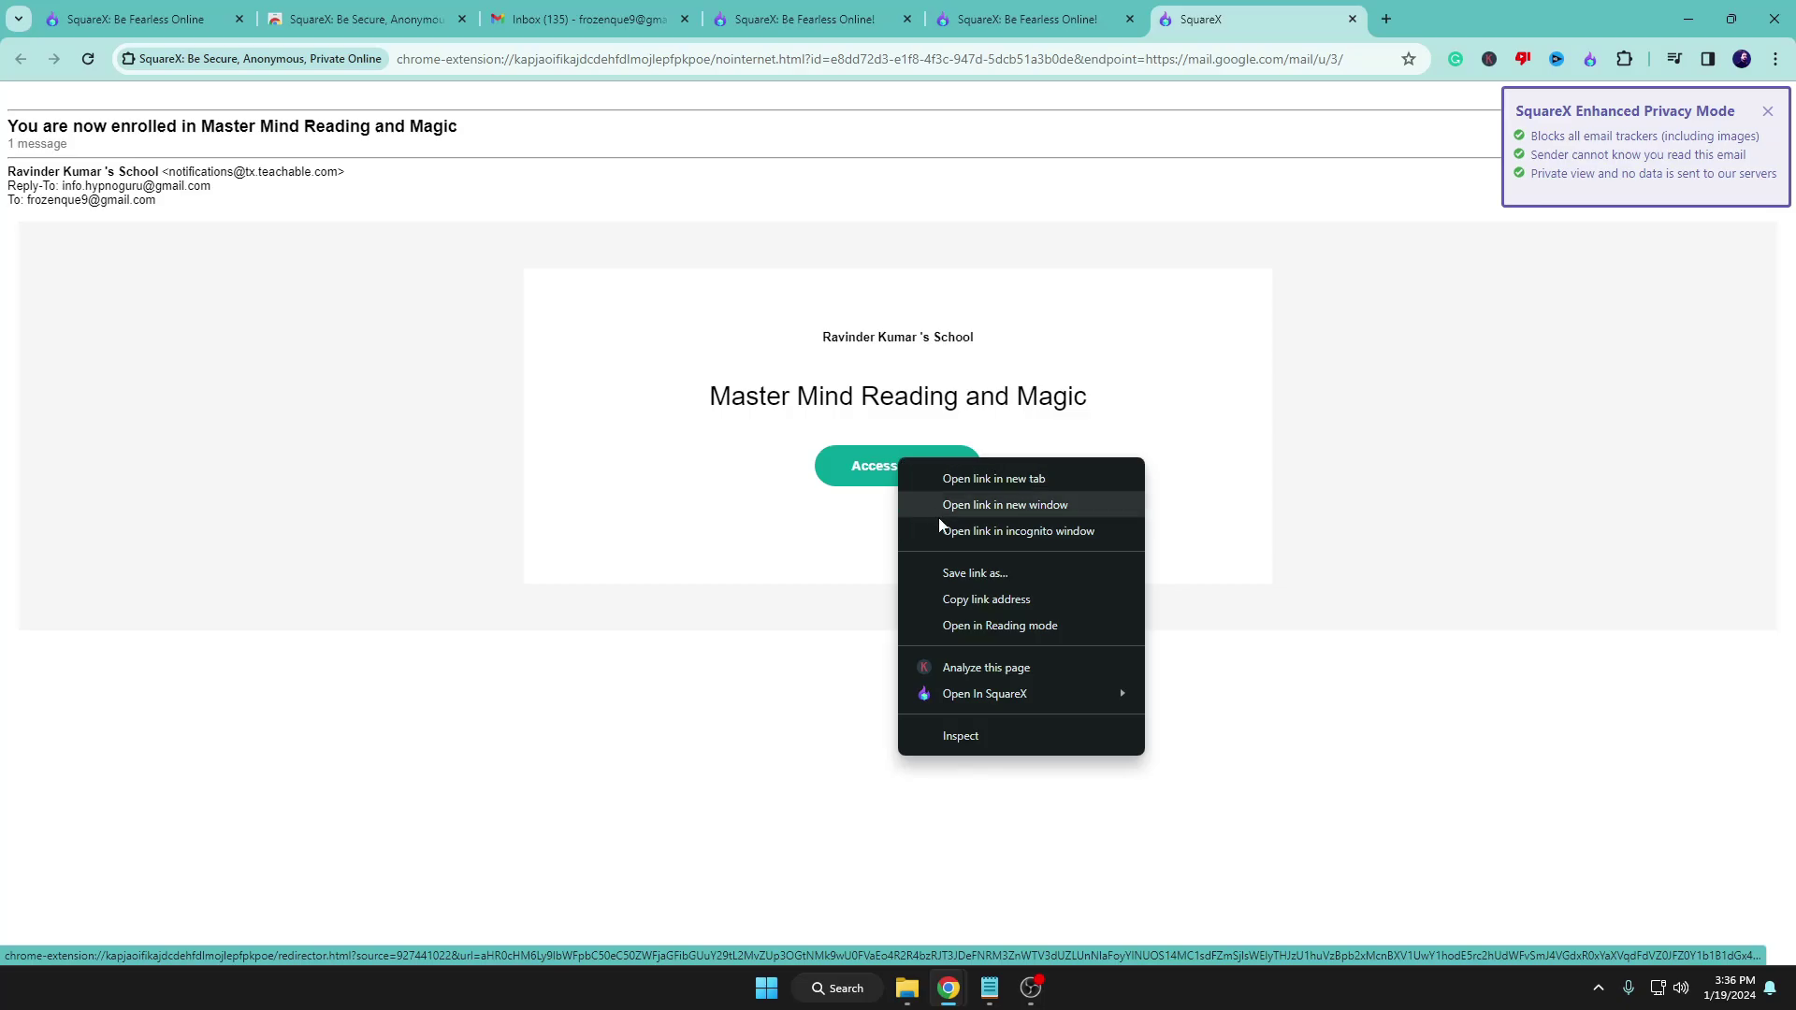
mouse_move(994, 698)
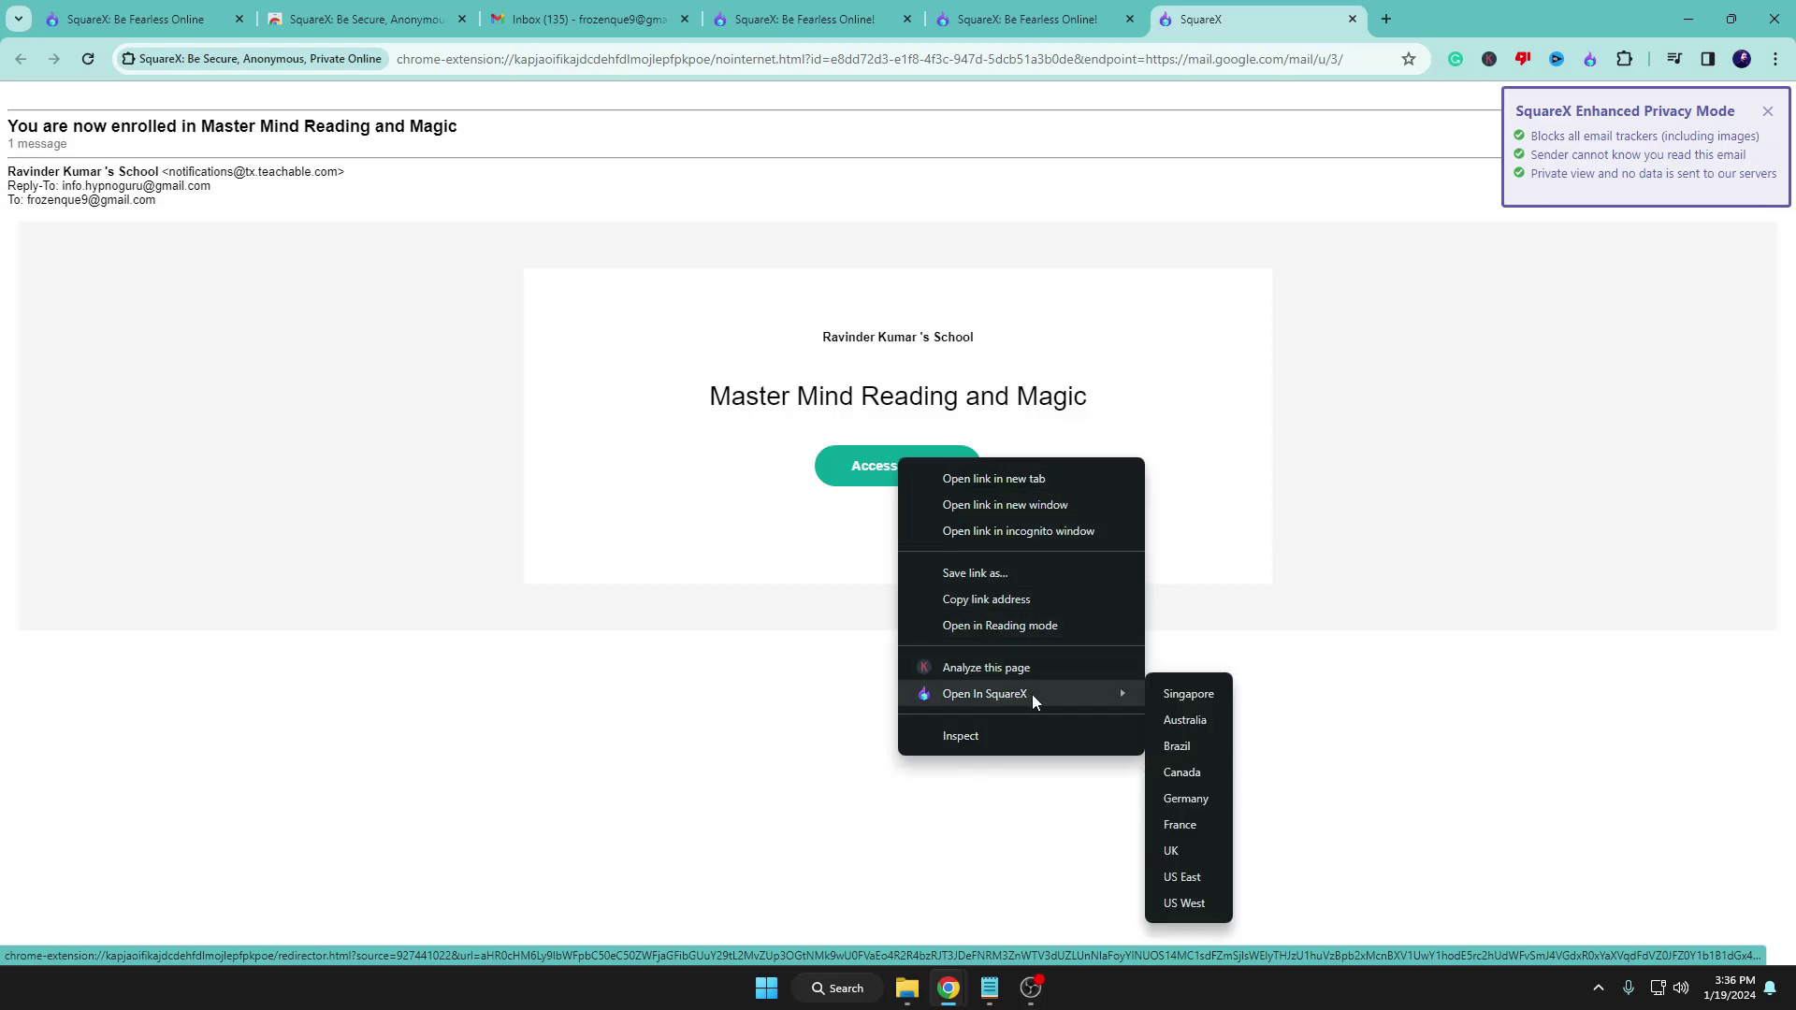
left_click(1187, 695)
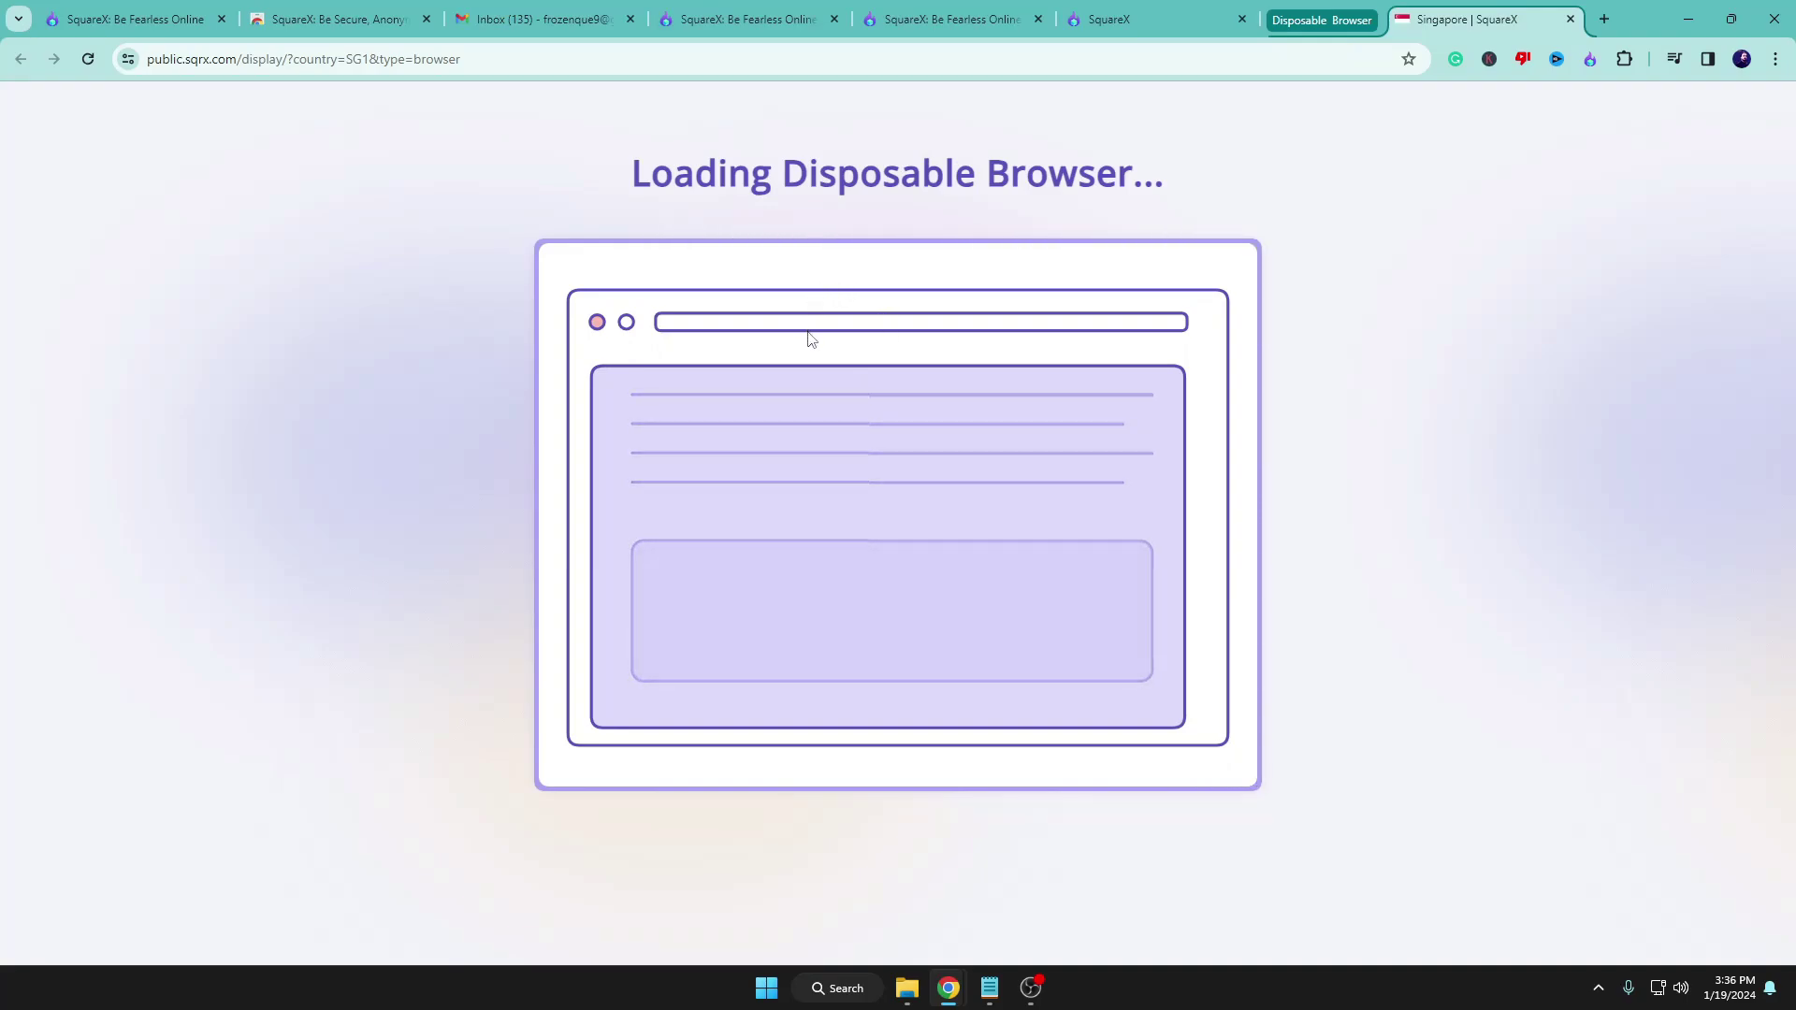